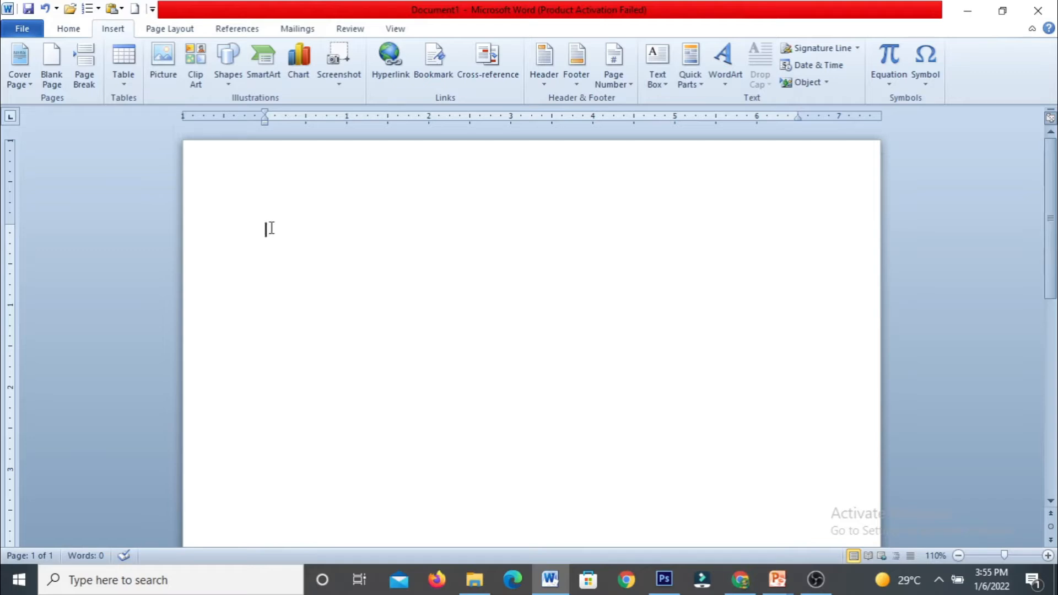
Add the heading "Chapter 1" and fill the text below it with sample paragraphs generated by =rand().
text(Chapter 1)
key(Return)
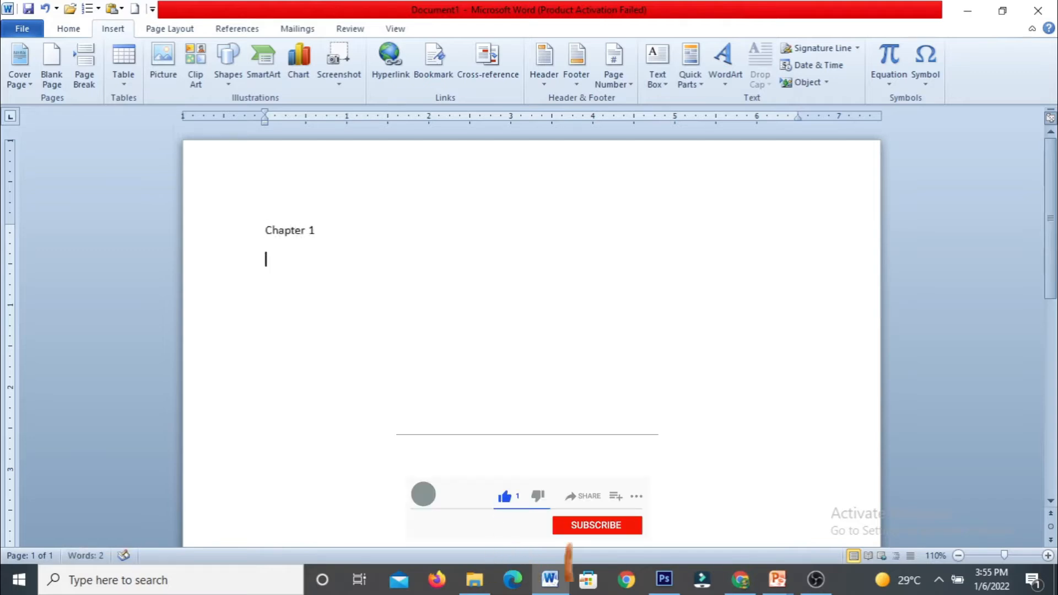
text(=rand()
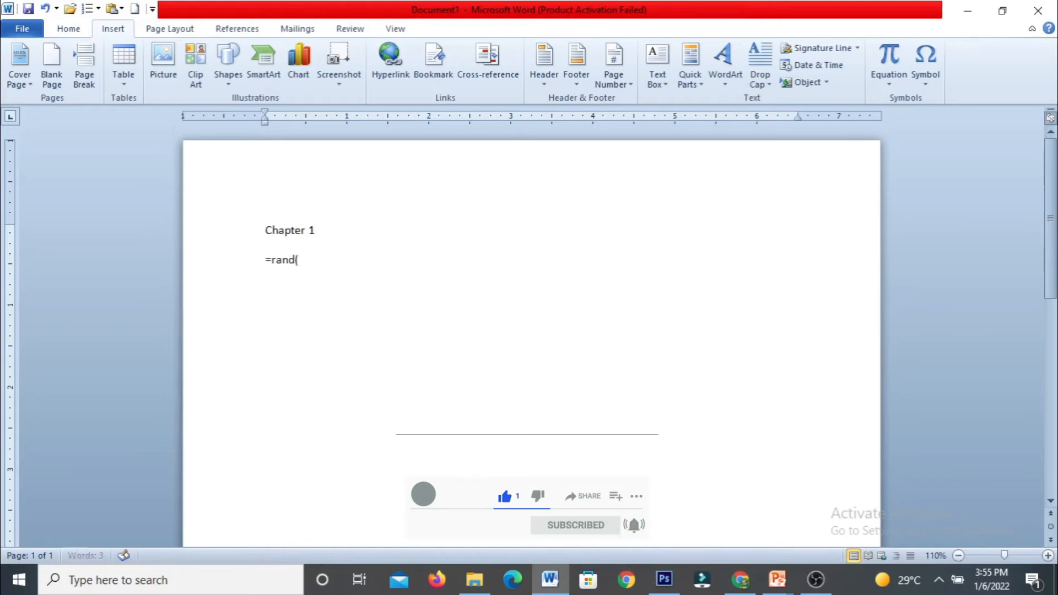
text())
key(Return)
Add the heading "Chapter 2" below the sample text and generate its paragraphs with =rand().
text(Chapter 2)
key(Return)
text(=rand)
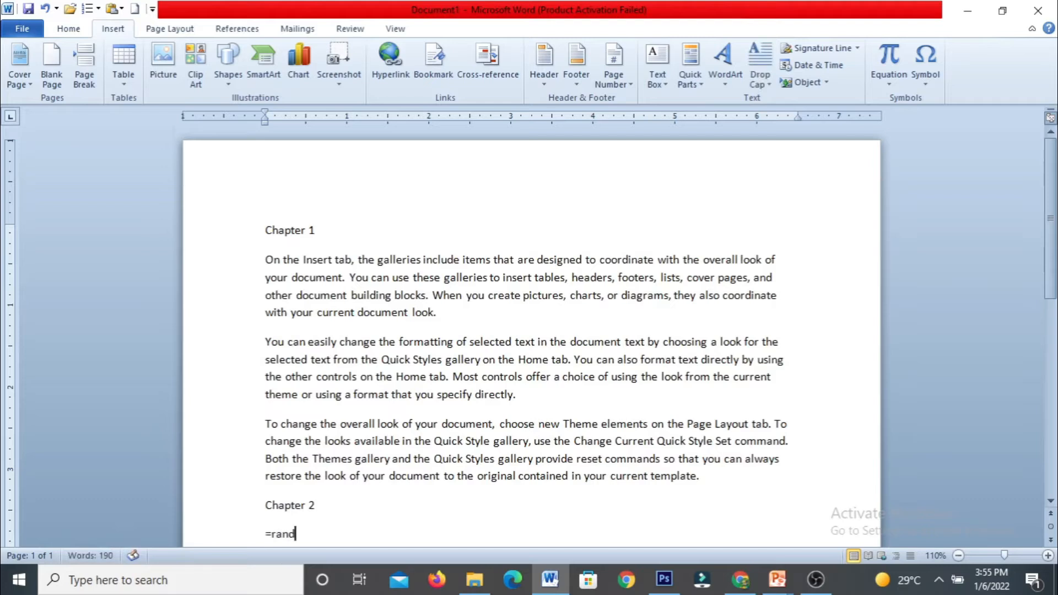
text(())
key(Return)
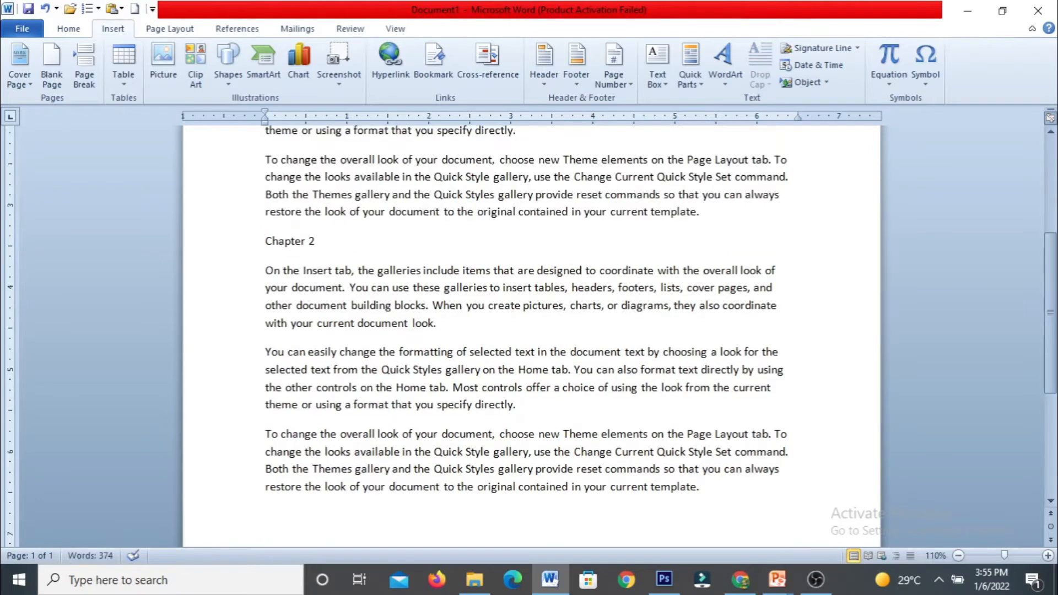
Review the generated text from the end of Chapter 2 back up to the Chapter 1 heading.
key(Up)
key(Up)
key(Up)
key(Up)
key(Up)
key(Up)
key(Up)
key(Up)
key(Up)
key(Up)
key(Up)
key(Up)
key(Up)
key(Up)
key(Up)
key(Up)
key(Up)
key(Up)
key(Up)
key(Up)
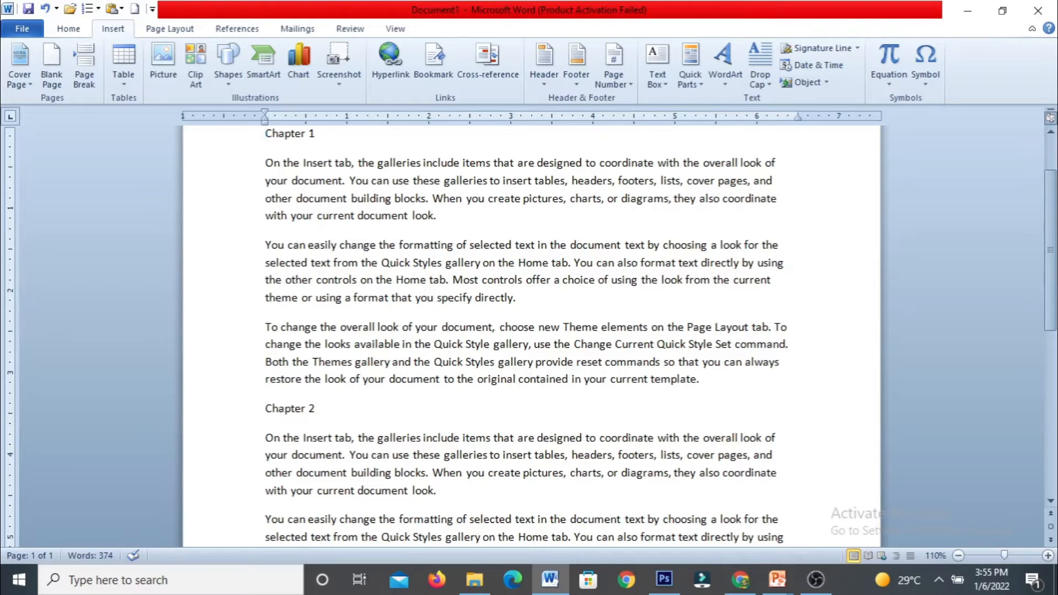
Insert empty lines before the Chapter 2 heading until it starts at the beginning of the second page.
key(Down)
key(Down)
key(Down)
key(Down)
key(Down)
key(Down)
key(Down)
key(Down)
key(Down)
key(Down)
key(Down)
key(Down)
key(Return)
key(Return)
key(Return)
key(Return)
key(Return)
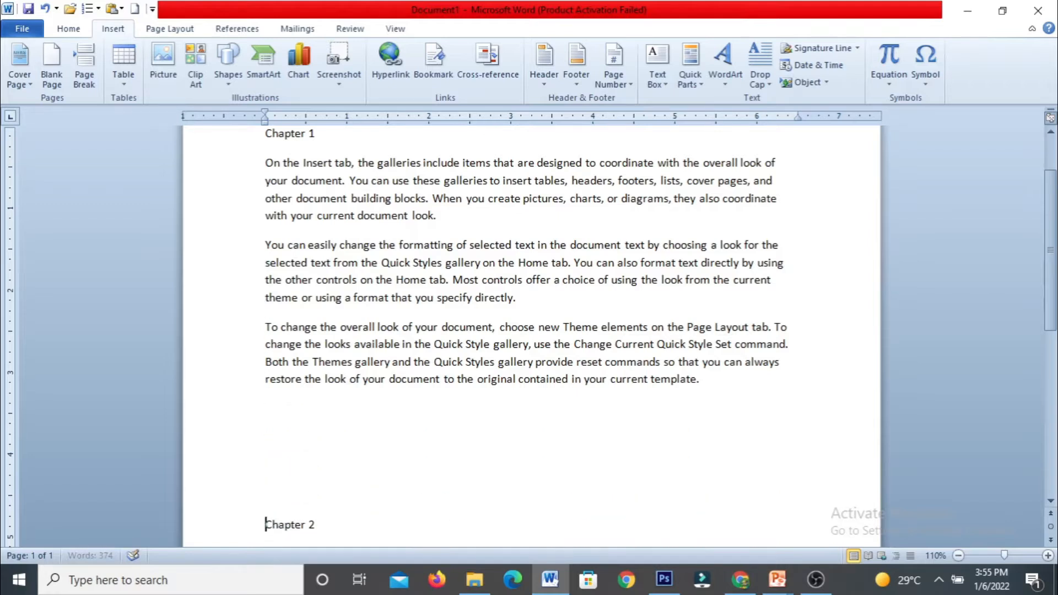
key(Return)
key(Return)
key(Return)
key(Return)
key(Return)
key(Return)
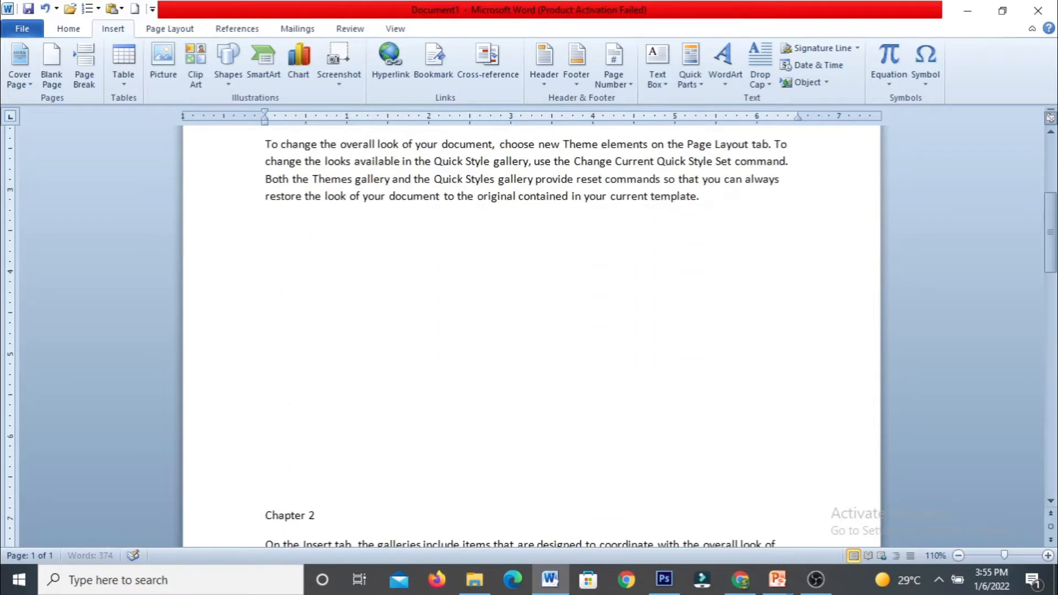
key(Return)
key(Return)
key(Return)
key(Return)
key(Return)
key(Return)
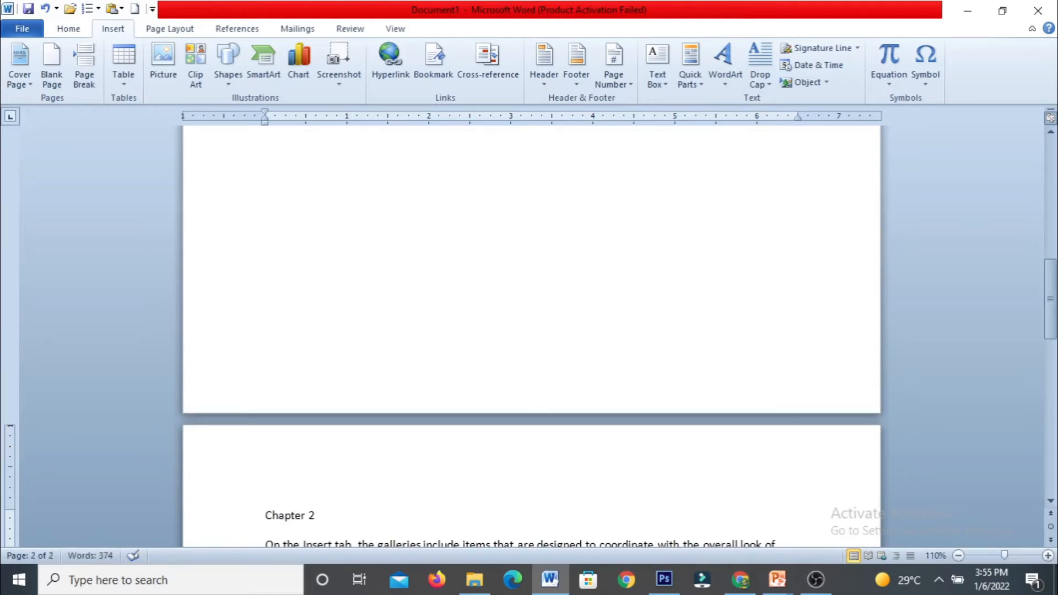
Examine the blank space between the end of Chapter 1 and the Chapter 2 heading on page two.
key(Up)
key(Up)
key(Up)
key(Up)
key(Up)
key(Up)
key(Up)
key(Up)
key(Up)
key(Up)
key(Up)
key(Up)
key(Up)
key(Up)
key(Up)
key(Up)
key(Up)
key(Up)
key(Up)
key(Up)
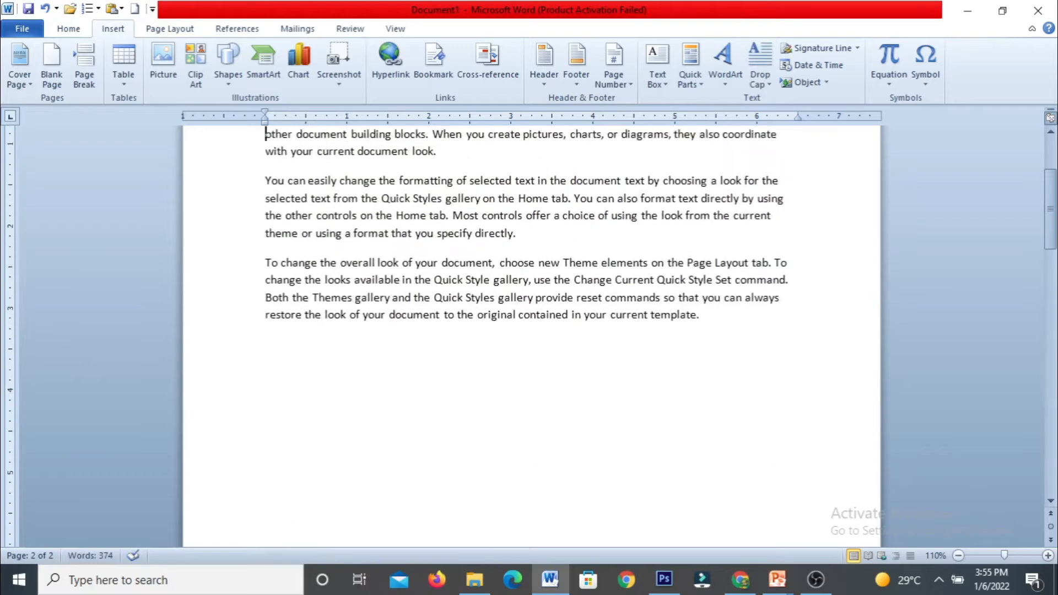
key(Down)
key(Down)
key(Down)
key(Down)
key(Down)
key(Down)
key(Down)
key(Down)
key(Down)
key(Down)
key(Down)
key(Down)
key(Down)
key(Down)
key(Down)
key(Down)
key(Down)
key(Down)
key(Down)
key(Down)
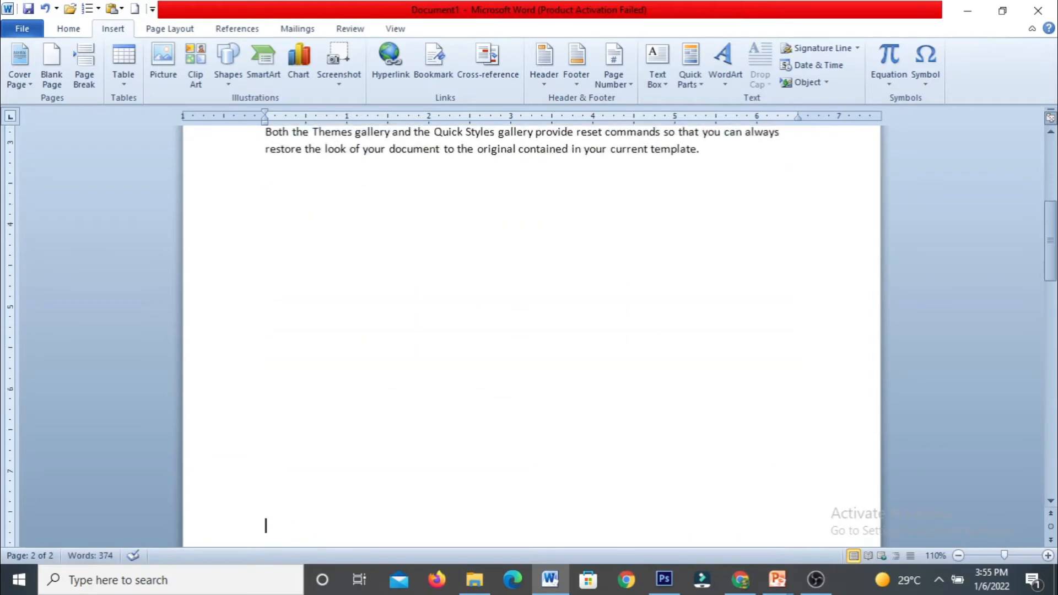
key(Up)
key(Up)
key(Up)
key(Up)
key(Up)
key(Up)
key(Up)
key(Up)
key(Up)
key(Up)
key(Up)
key(Up)
key(Up)
key(Up)
key(Up)
key(Up)
key(Up)
key(Up)
key(Up)
key(Up)
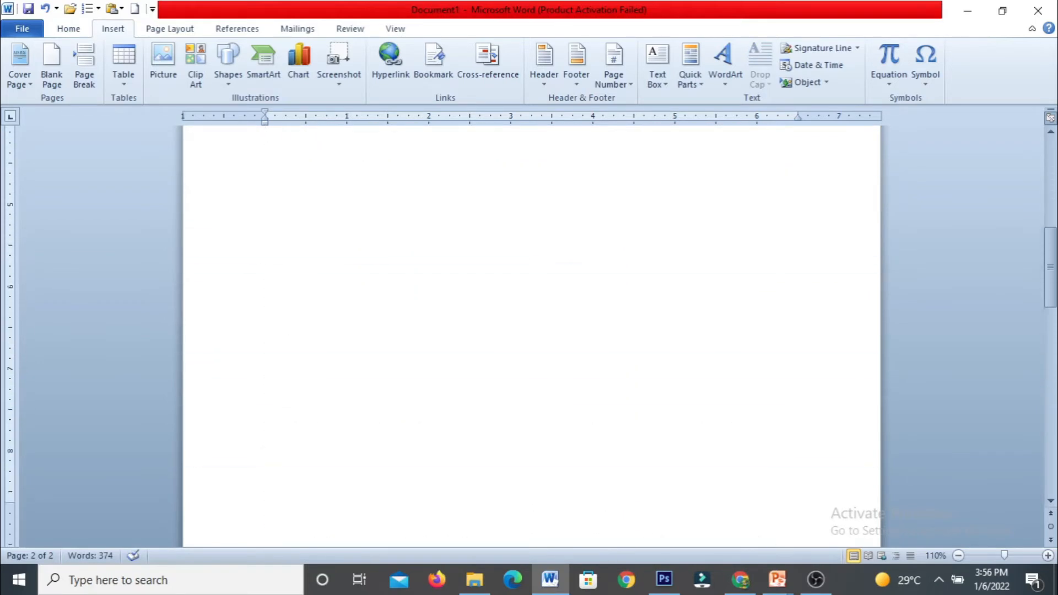
Below Chapter 1's last paragraph, add seven filler lines: sdfjksldjfsdjf, dflkjs;fjs, skfjsdjf;sf, sdkjfsl;df;lsd, sjfsldkjflsdj, asklfjsdljfsld and asldkfjsldfjs.
key(Down)
key(Down)
key(Down)
key(Down)
key(Down)
key(Down)
key(Down)
key(Down)
key(Down)
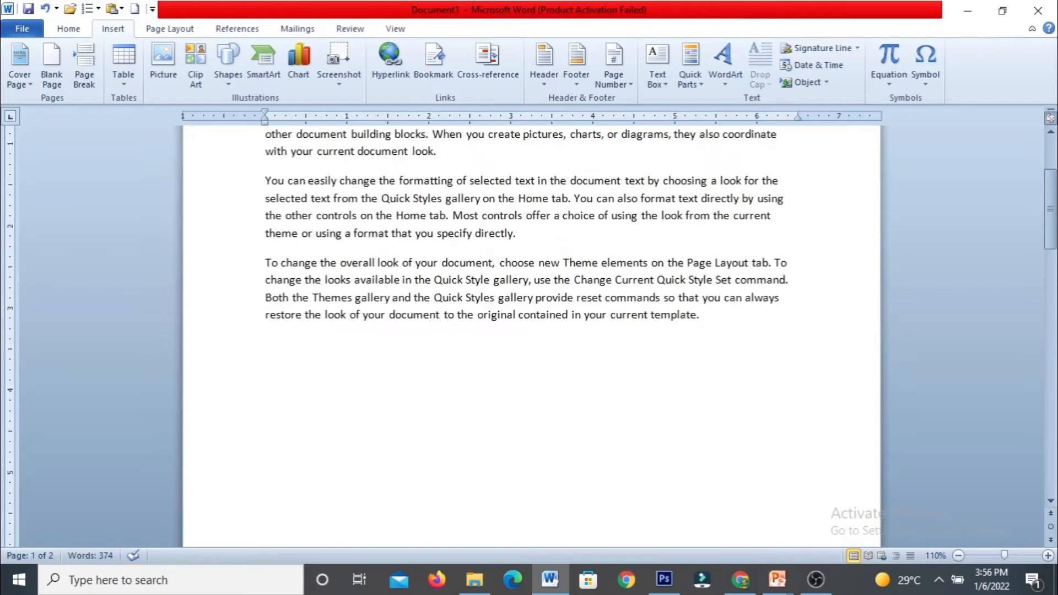
text(sdfjksldjfsdjf)
key(Return)
text(dflkjs;fjs)
key(Return)
text(skfjsdjf;sf)
key(Return)
text(sdkjfsl;df;lsd)
key(Return)
text(sjfsldkjflsdj)
key(Return)
text(asklfjsdljfsld)
key(Return)
text(asldkfjsldfjs)
key(Return)
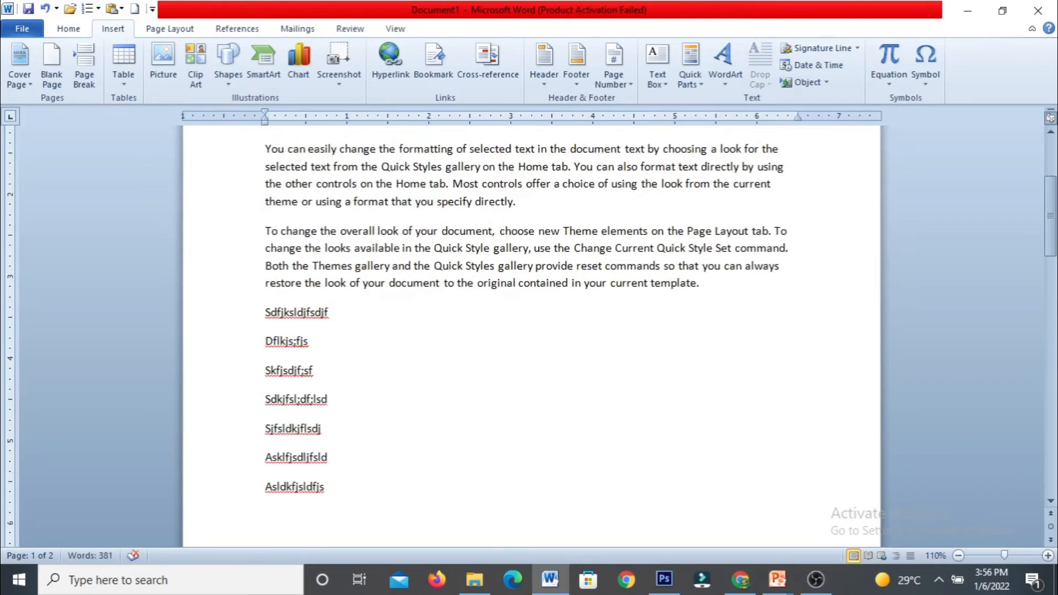
Insert more empty lines below the filler lines, then place the cursor at the start of the Chapter 2 heading on page two.
key(Return)
key(Return)
key(Return)
key(Return)
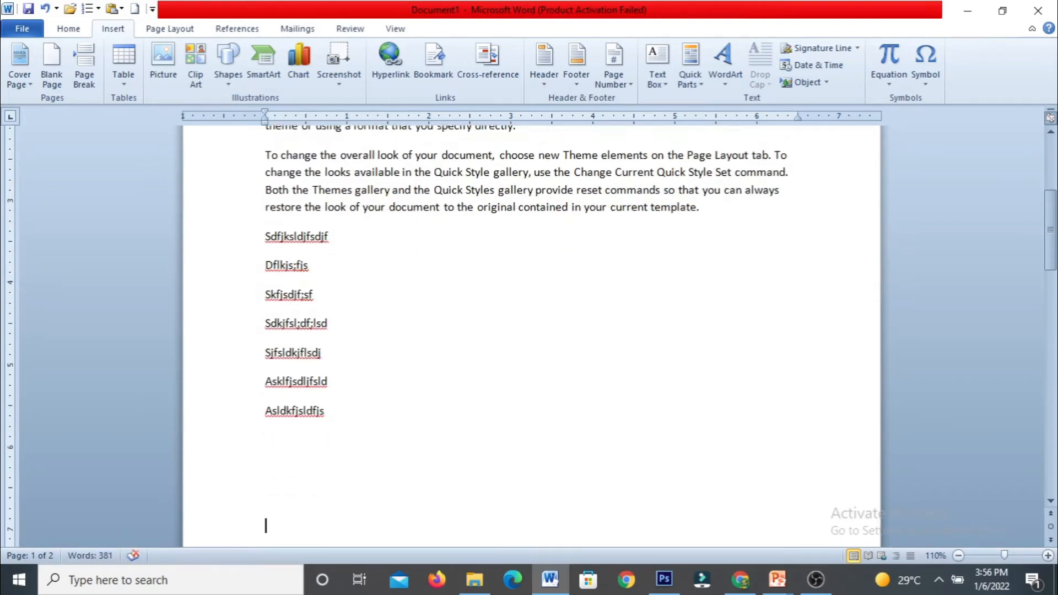
key(Return)
key(Return)
key(Return)
key(Return)
key(Return)
key(Return)
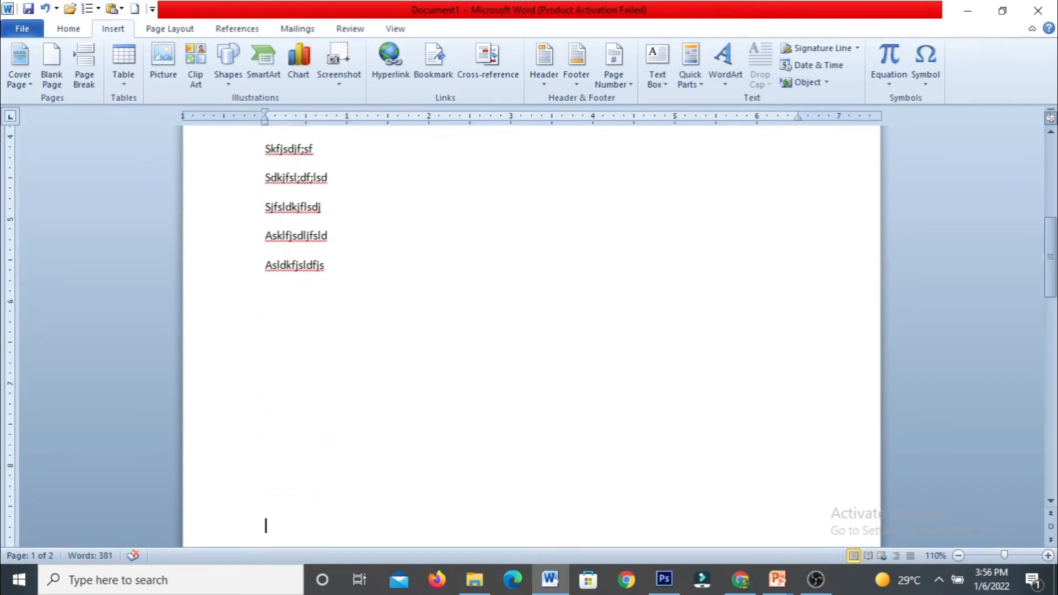
key(Return)
key(Return)
key(Return)
key(Return)
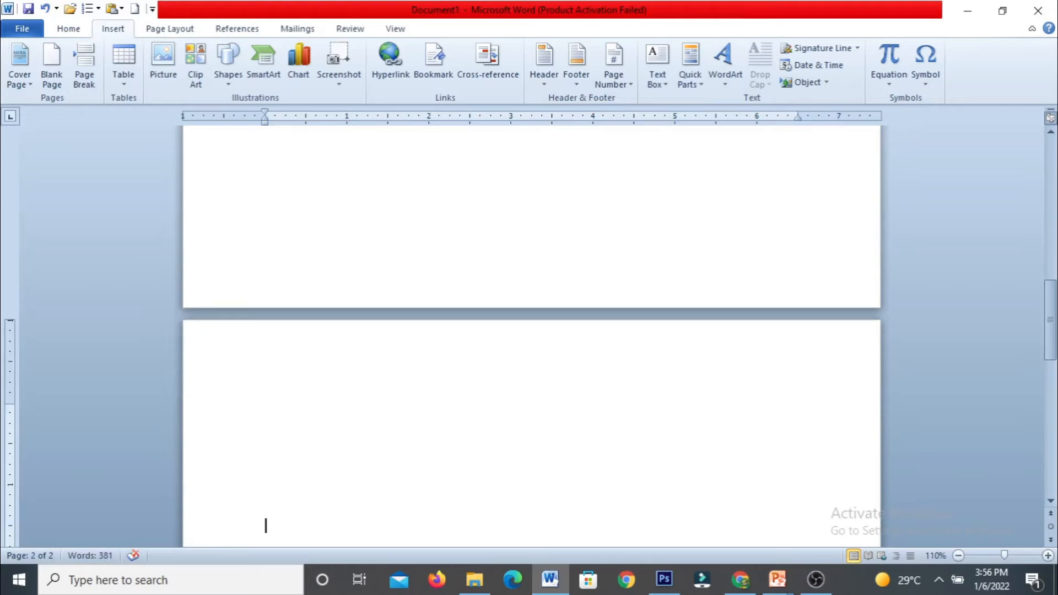
key(Return)
key(Return)
text(Chapter 2)
key(Home)
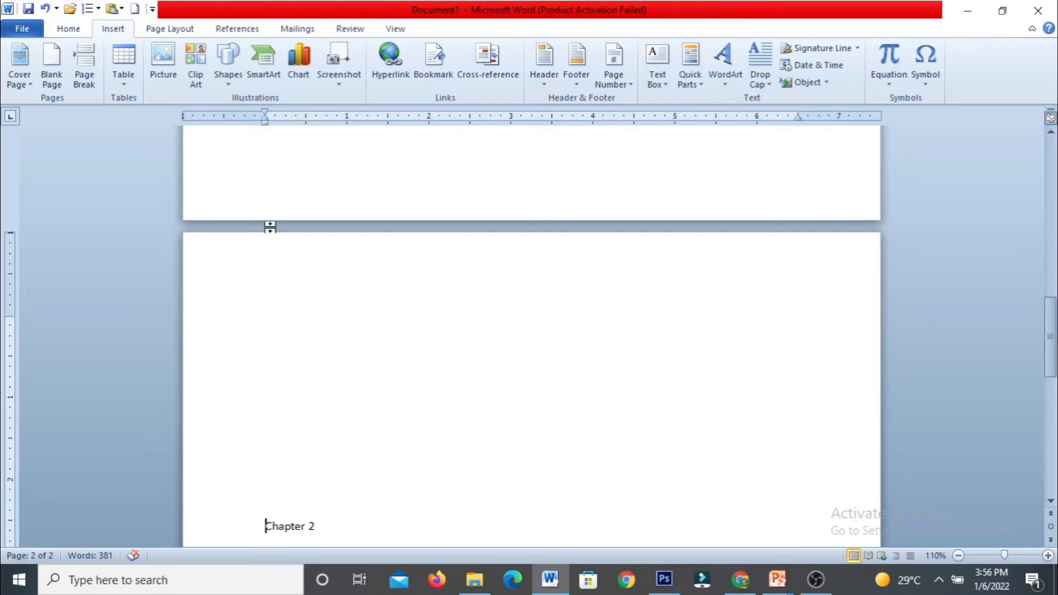
Undo the filler lines and empty lines between Chapter 1 and Chapter 2, back to the compact one-page document.
key(ctrl+z)
key(ctrl+z)
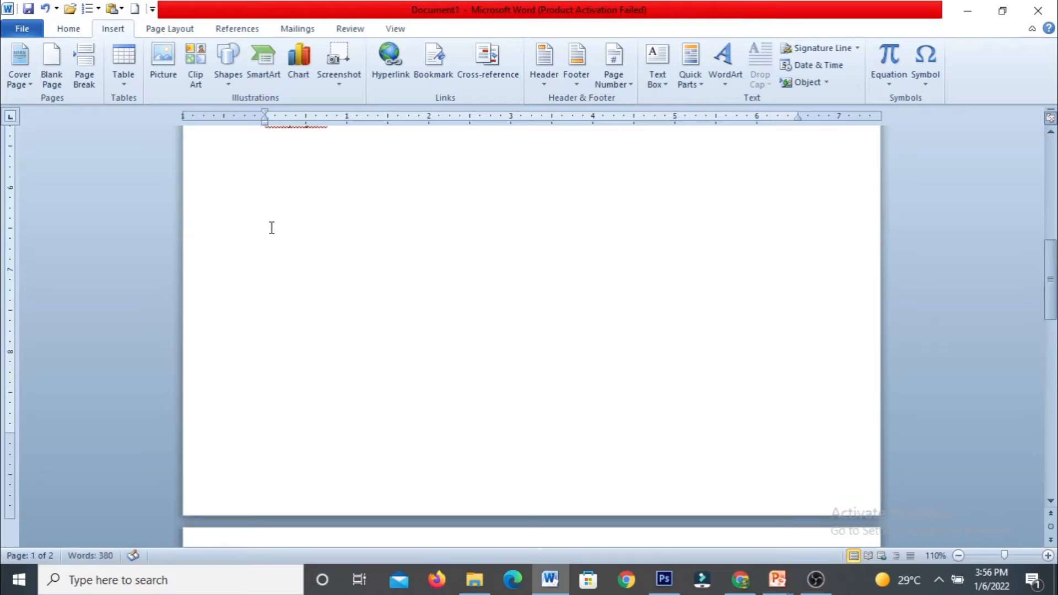
key(ctrl+z)
key(ctrl+z)
key(ctrl+z)
key(ctrl+z)
key(ctrl+z)
key(ctrl+z)
key(ctrl+z)
key(ctrl+z)
key(ctrl+z)
key(ctrl+z)
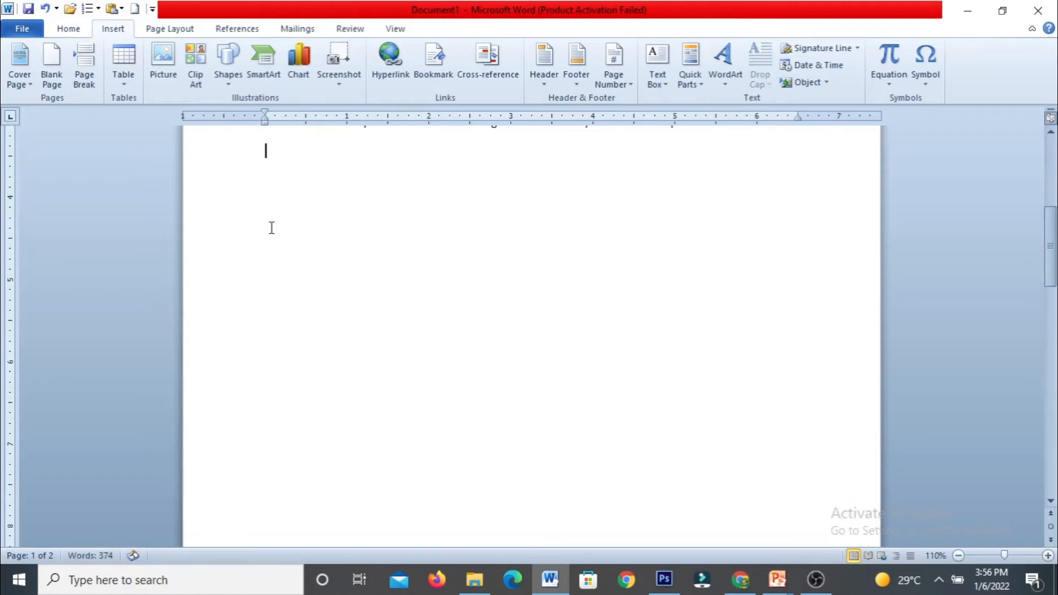
key(ctrl+z)
key(ctrl+z)
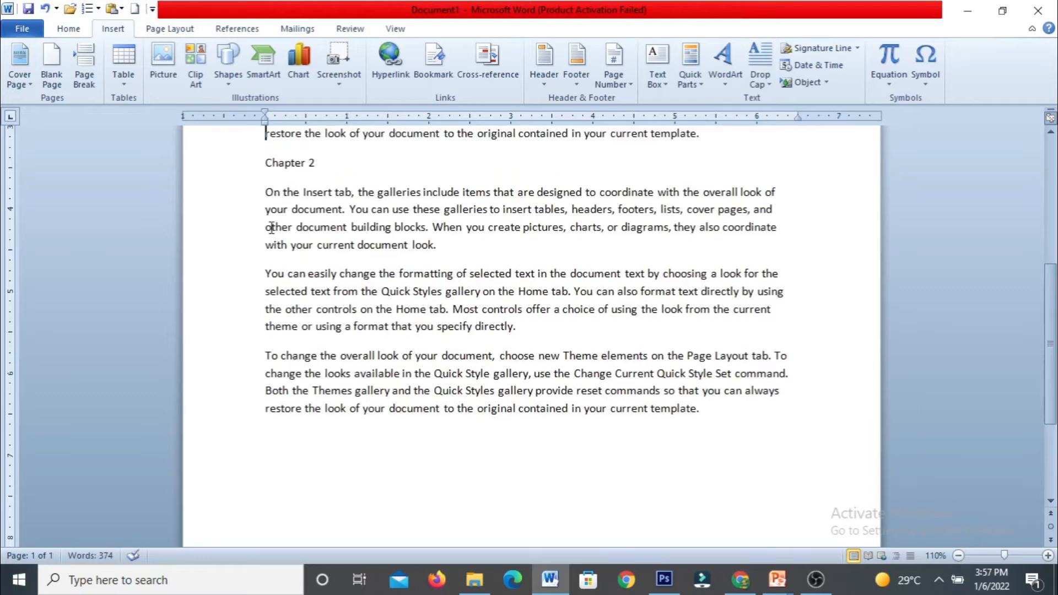
Place the cursor at the start of the Chapter 2 heading and insert a page break there.
scroll(272, 228, up, 5)
key(Down)
key(Down)
key(Down)
key(Down)
key(Down)
key(Down)
key(Down)
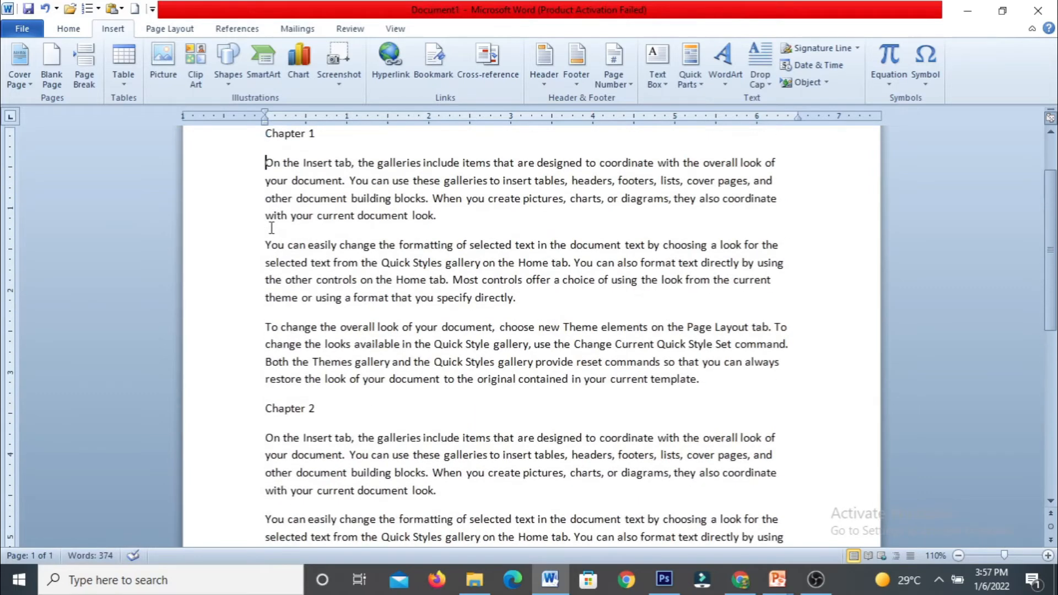
key(Down)
key(Down)
key(Down)
key(Down)
key(Down)
click(88, 62)
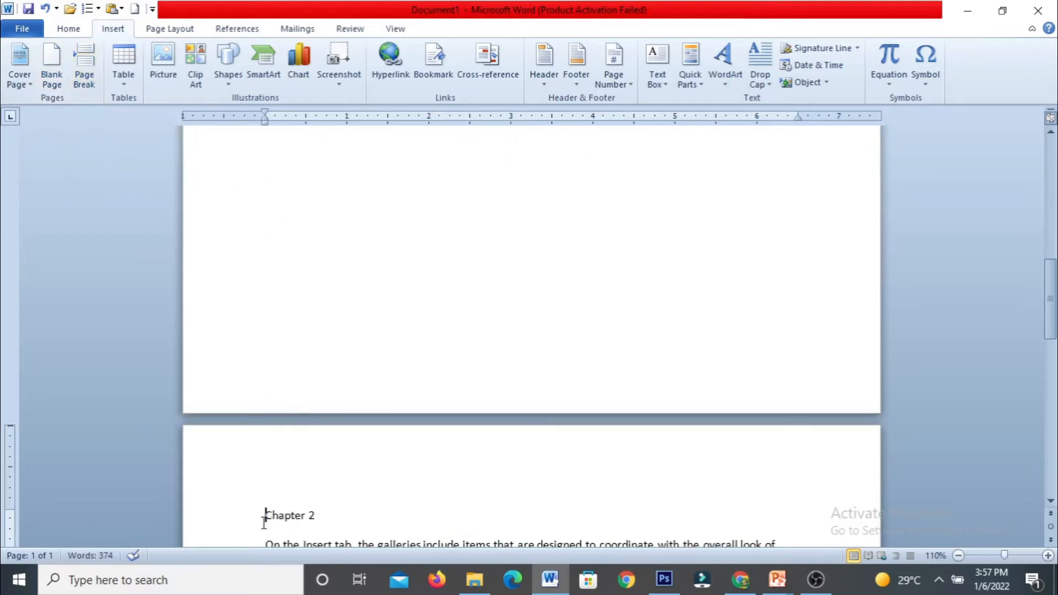
Examine the end of Chapter 1, the blank space below it and where Chapter 2 starts.
scroll(265, 523, down, 10)
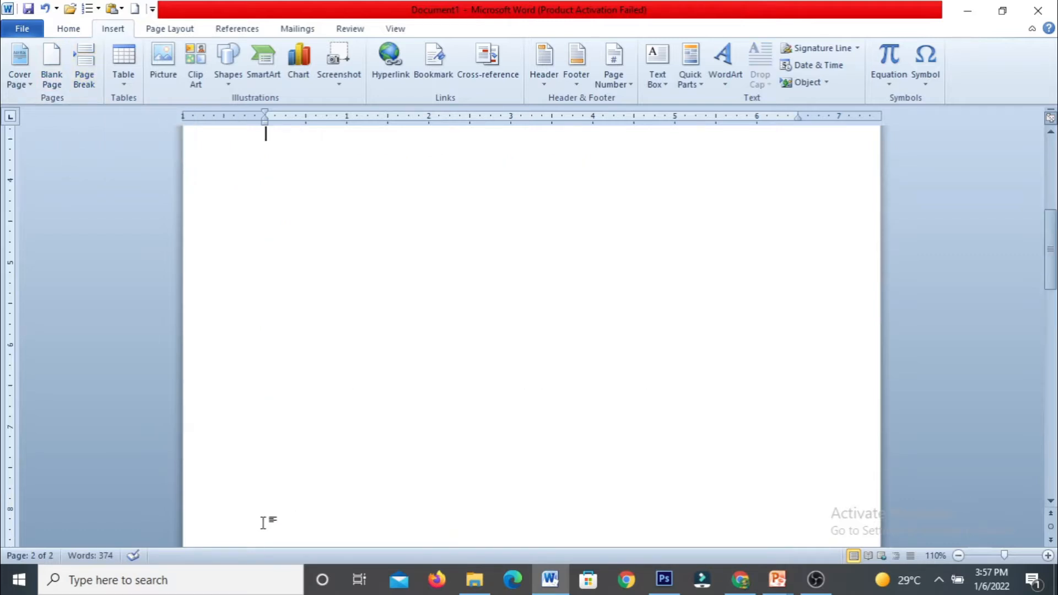
key(Down)
key(Down)
key(Down)
key(Down)
key(Down)
key(Down)
key(Down)
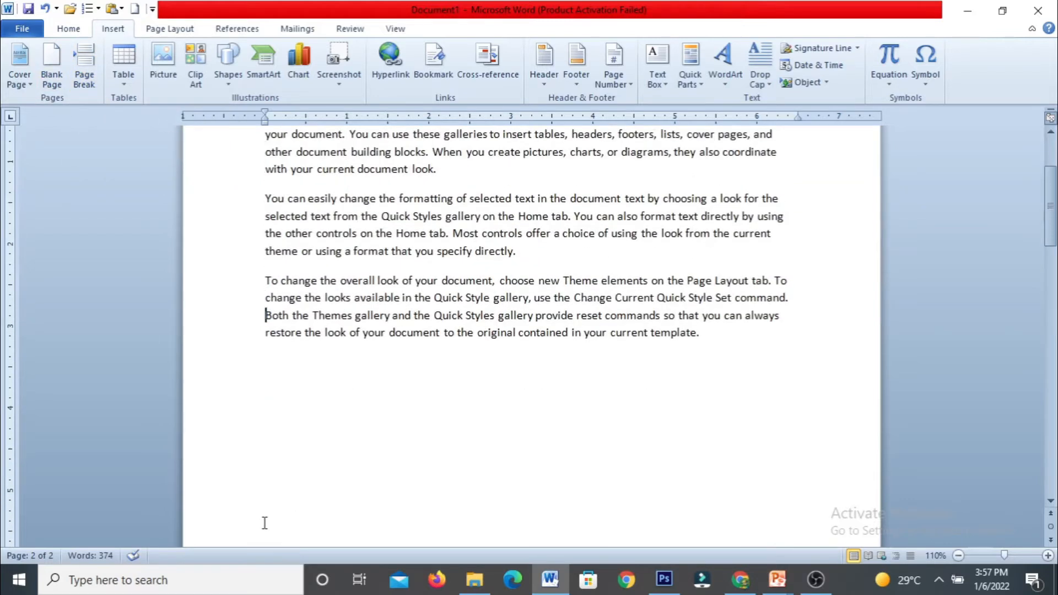
scroll(264, 523, down, 5)
key(Up)
key(Up)
key(Up)
key(Up)
key(Up)
key(Up)
key(Up)
key(Up)
key(Up)
key(Up)
key(Up)
key(Up)
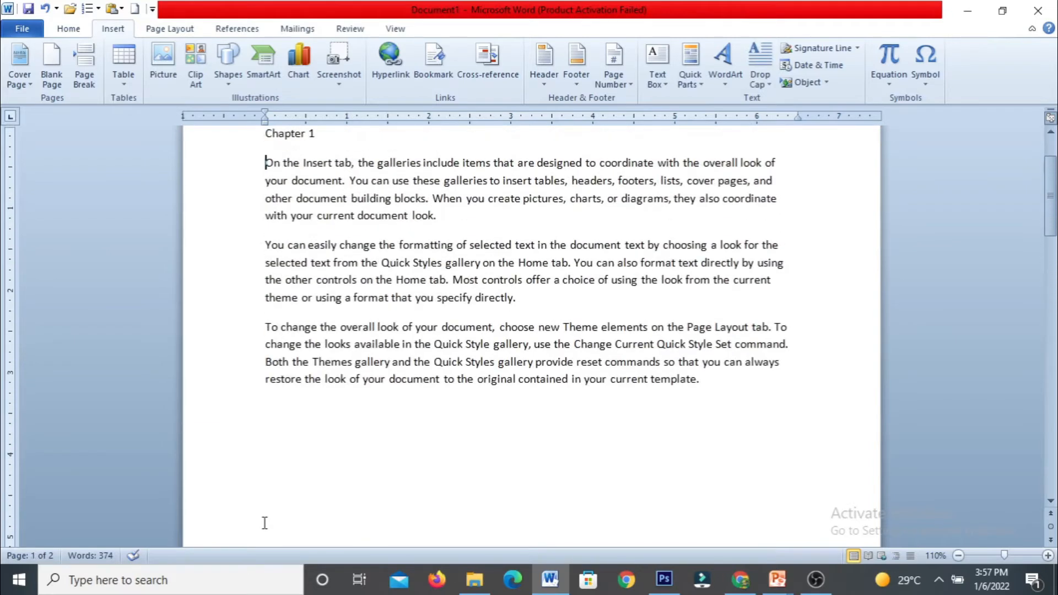
Below Chapter 1's last paragraph, add eight filler lines: Sdjfksd, Sdfsdfsd, Df, Dsfds, S, Dfsd, Dsfsdfds and Sdfsdf.
key(Down)
key(Down)
key(Down)
key(Down)
key(Down)
key(Down)
key(Down)
key(Down)
key(Down)
key(Down)
key(Down)
key(Down)
text(sdjfksd)
key(Return)
text(sdfsdfsd)
key(Return)
text(df)
key(Return)
text(dsfds)
key(Return)
text(s)
key(Return)
text(dfsd)
key(Return)
key(Return)
key(BackSpace)
text(dsfsdfds)
key(Return)
text(sdfsdf)
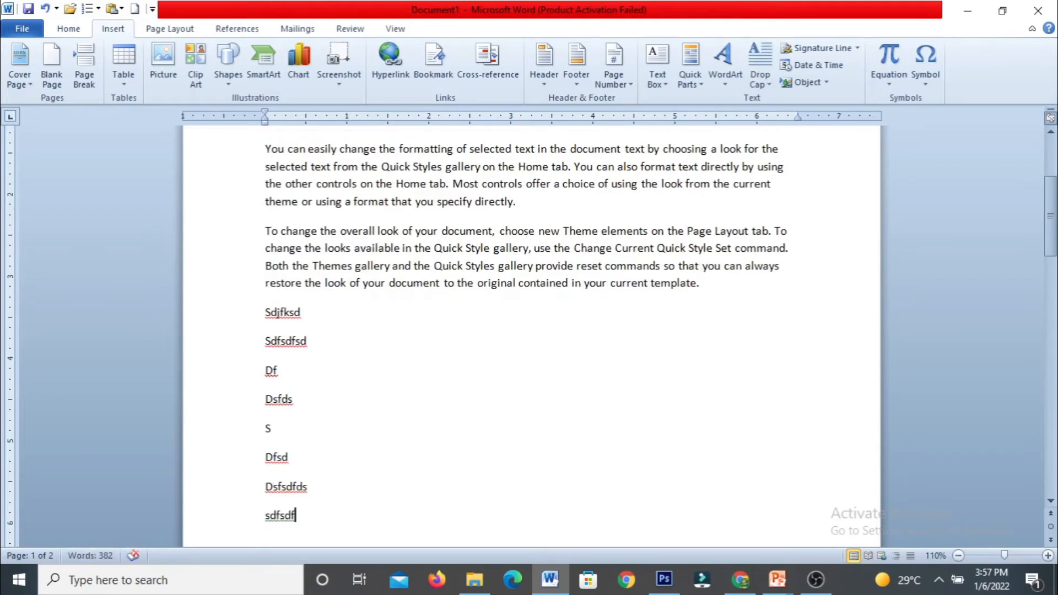
key(Return)
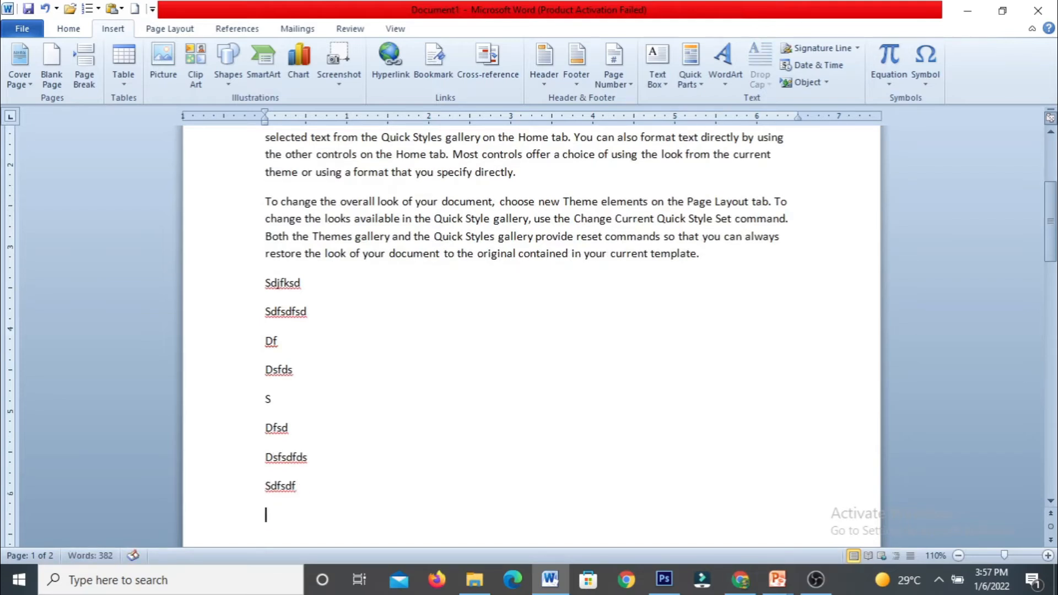
Add more short filler lines, from Sfsdf to fds, until they run onto page two, and check the Chapter 2 heading's position.
key(Down)
key(Down)
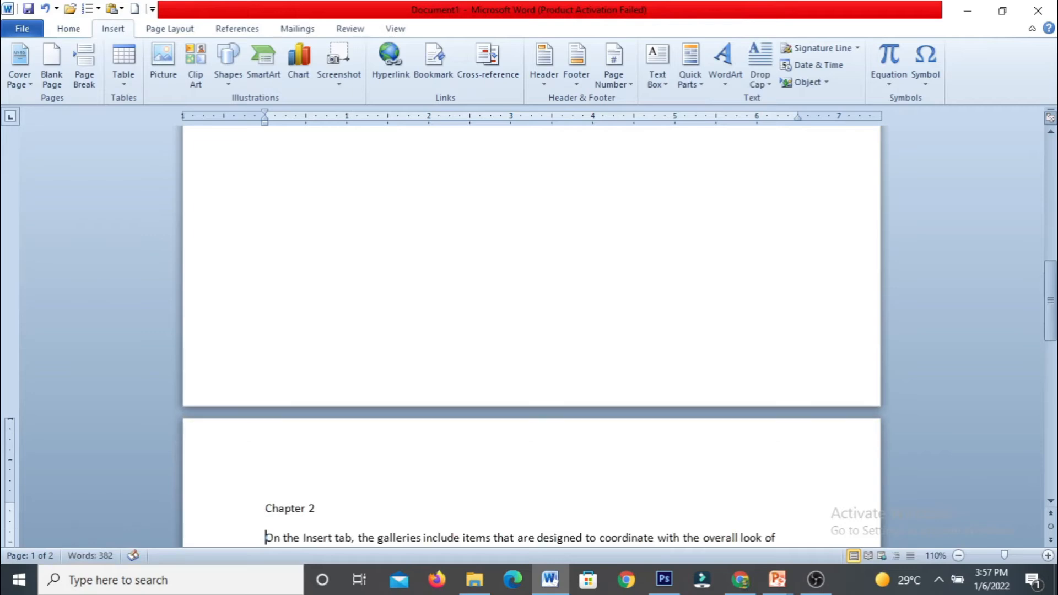
key(Up)
key(Up)
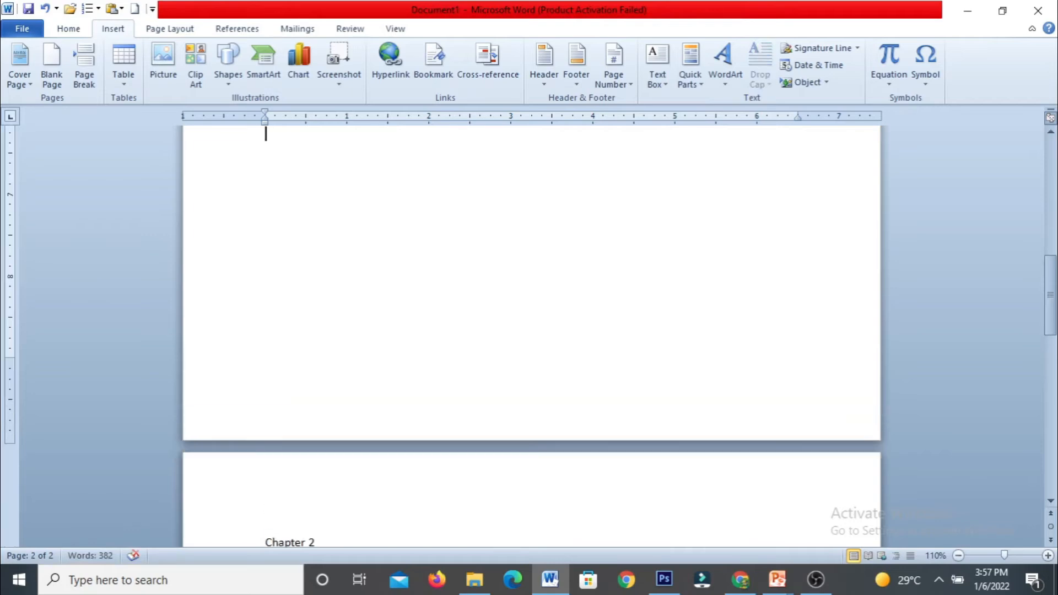
text(sf)
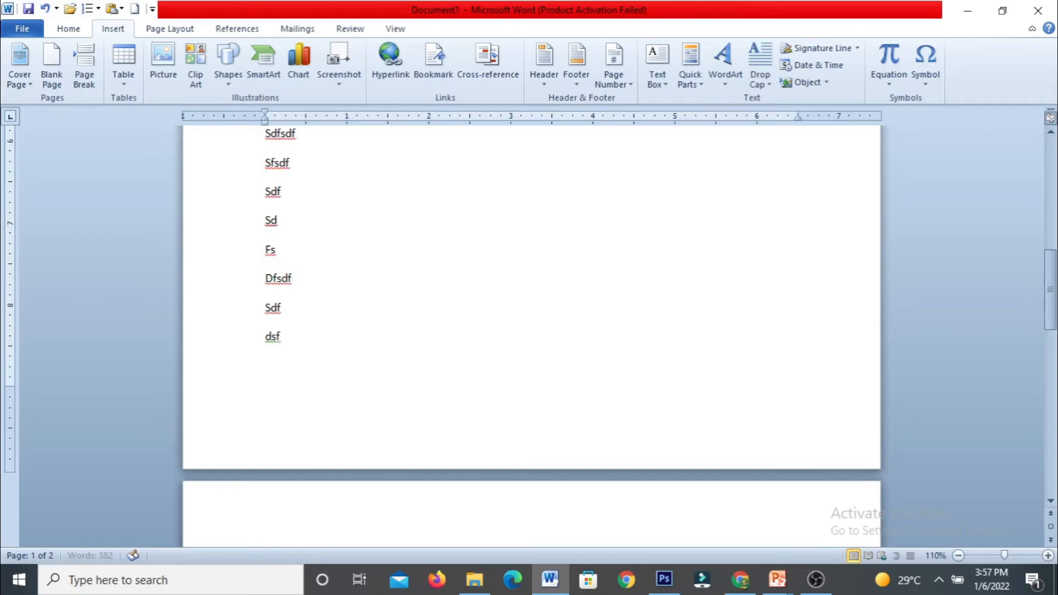
text(sdf sdf sd fs dfsdf sdf dsf sdf sdfdsf sdf ds fds)
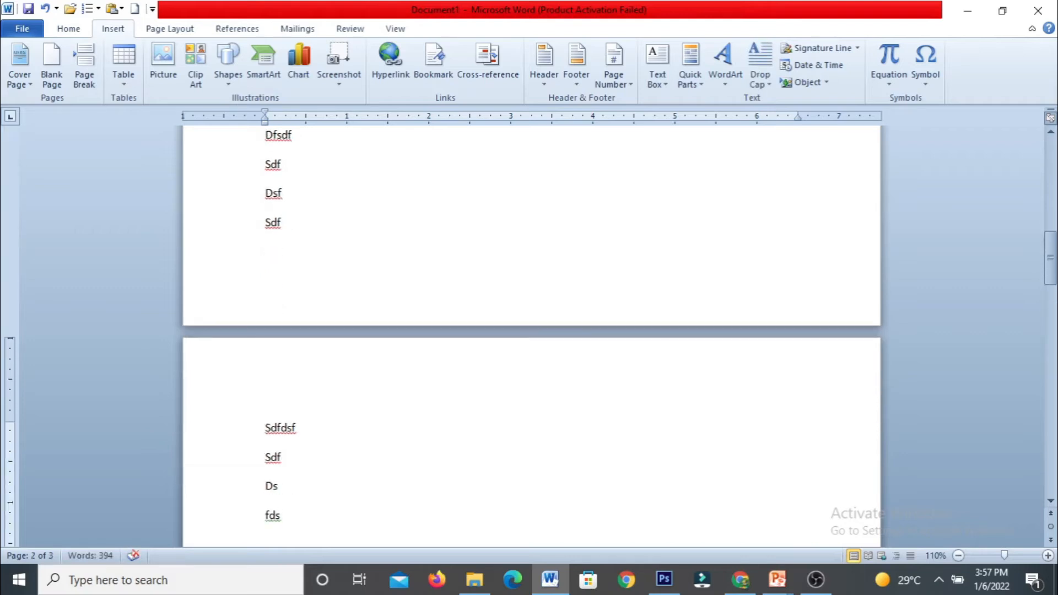
key(Up)
key(Down)
key(Down)
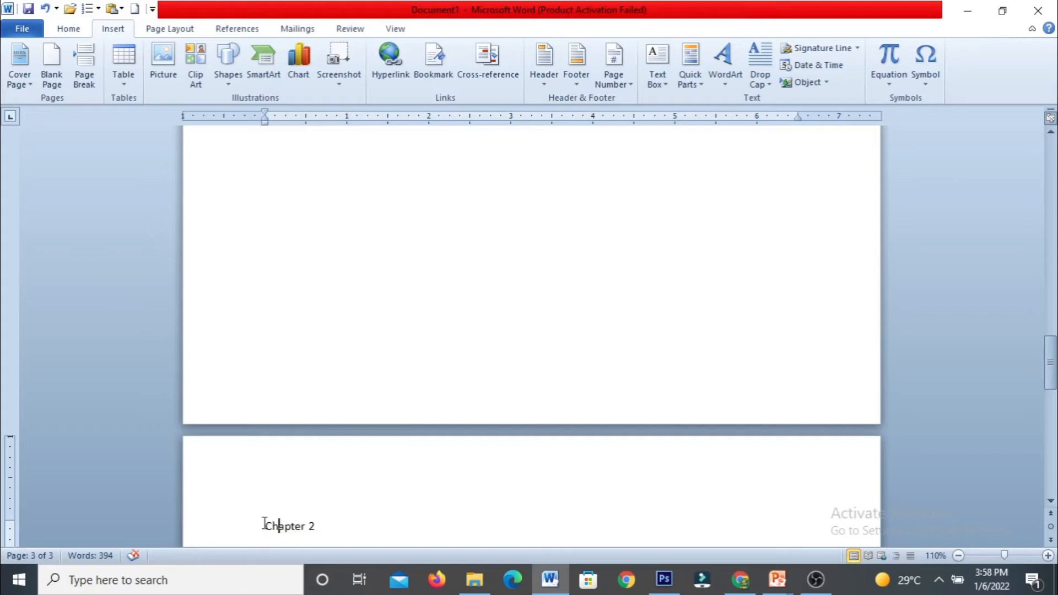
Undo all the filler lines and the page break so that Chapter 2 directly follows Chapter 1 again.
key(ctrl+z)
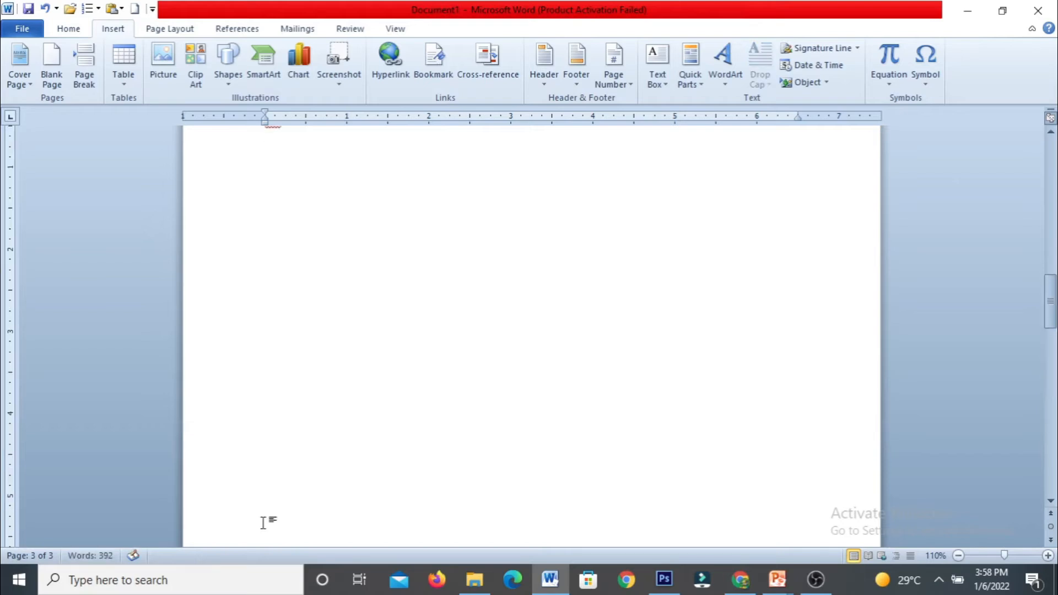
key(ctrl+z)
key(ctrl+z)
key(ctrl+z)
key(ctrl+z)
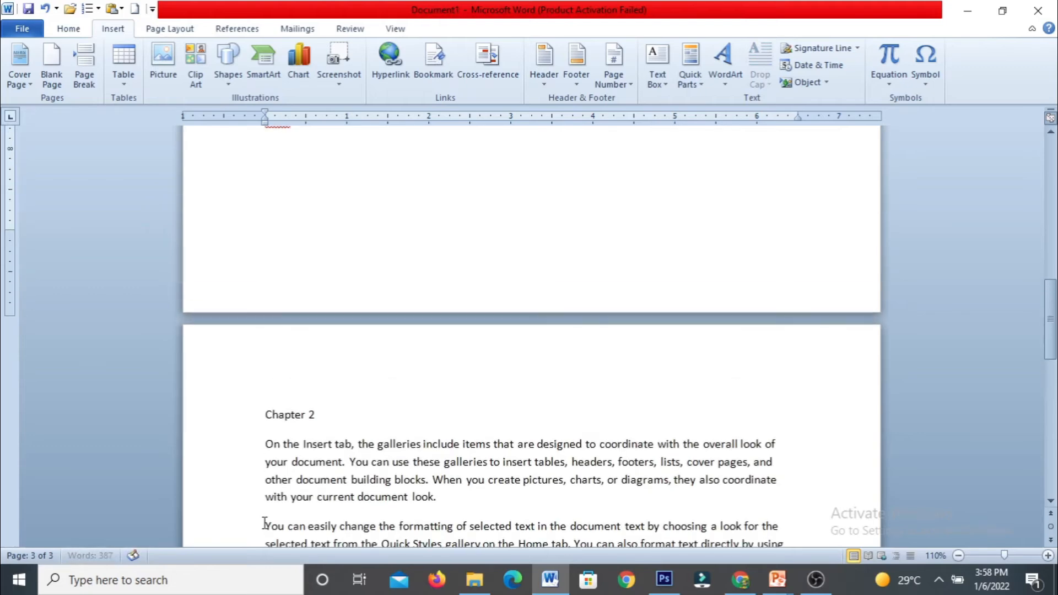
key(ctrl+z)
key(ctrl+z)
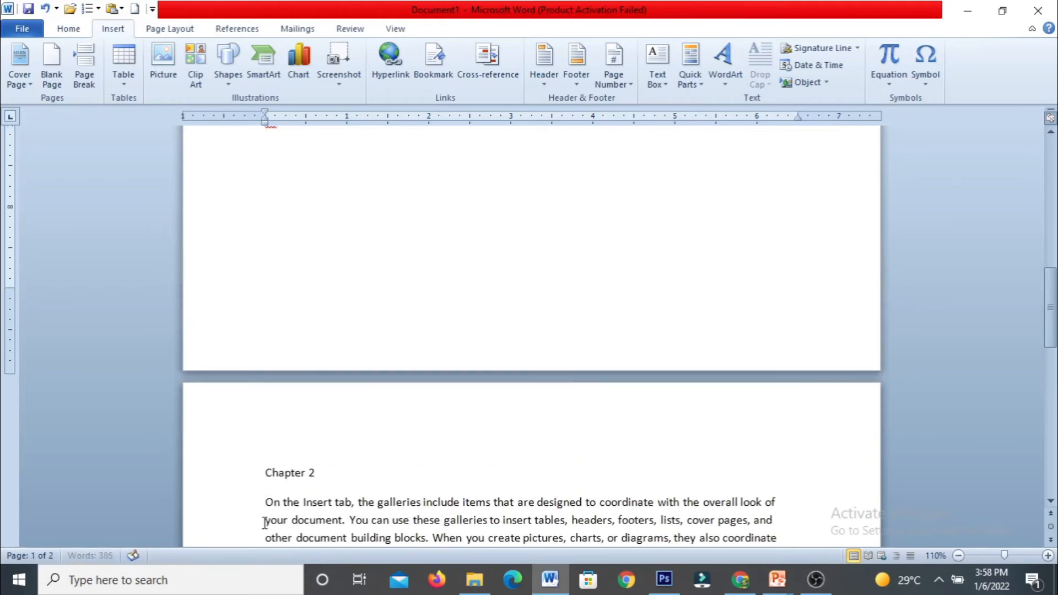
key(ctrl+z)
key(ctrl+z)
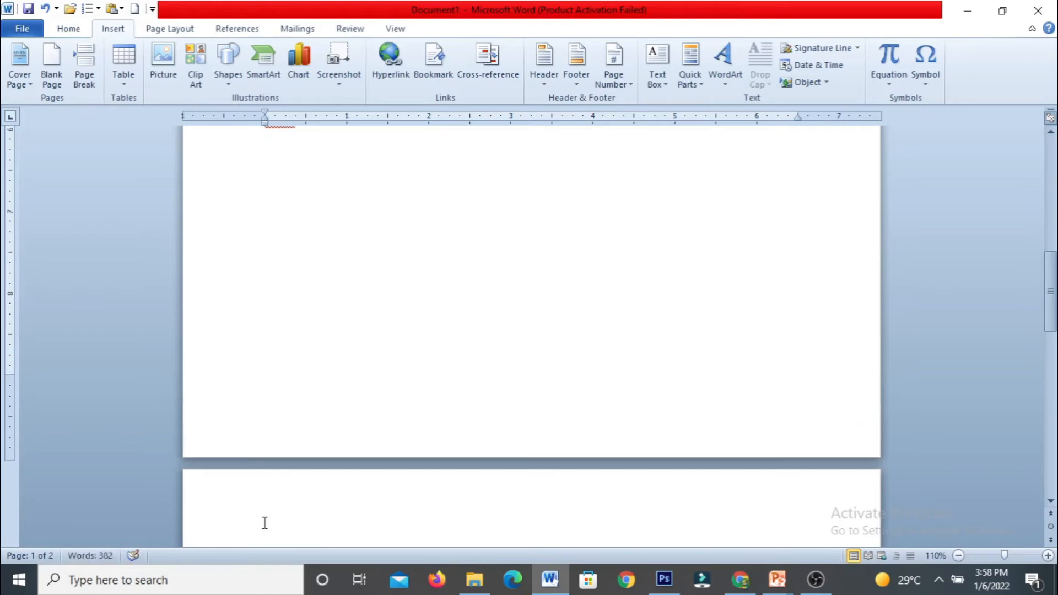
key(ctrl+z)
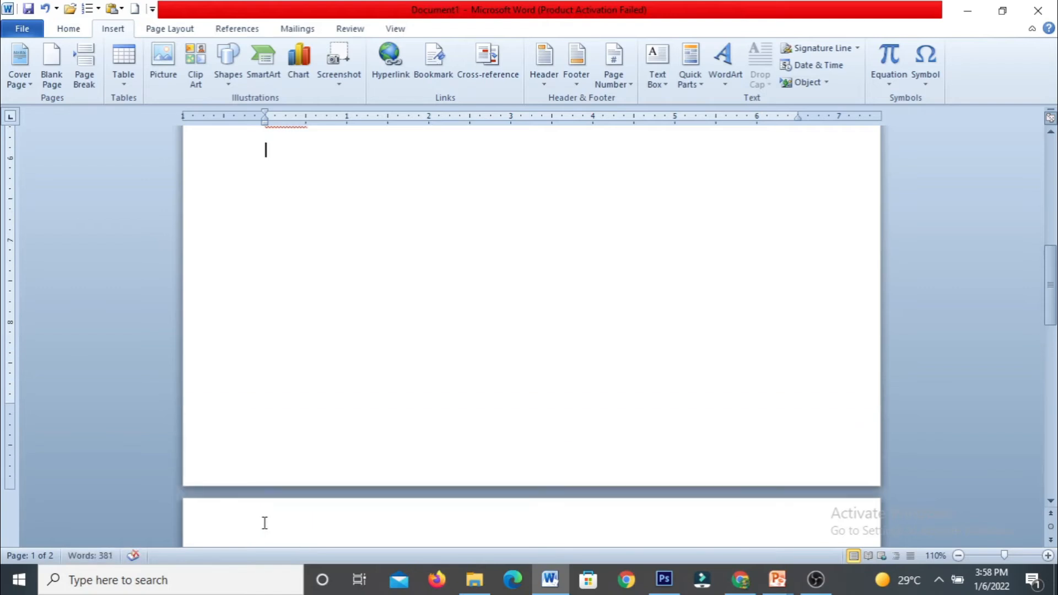
key(ctrl+z)
key(ctrl+z)
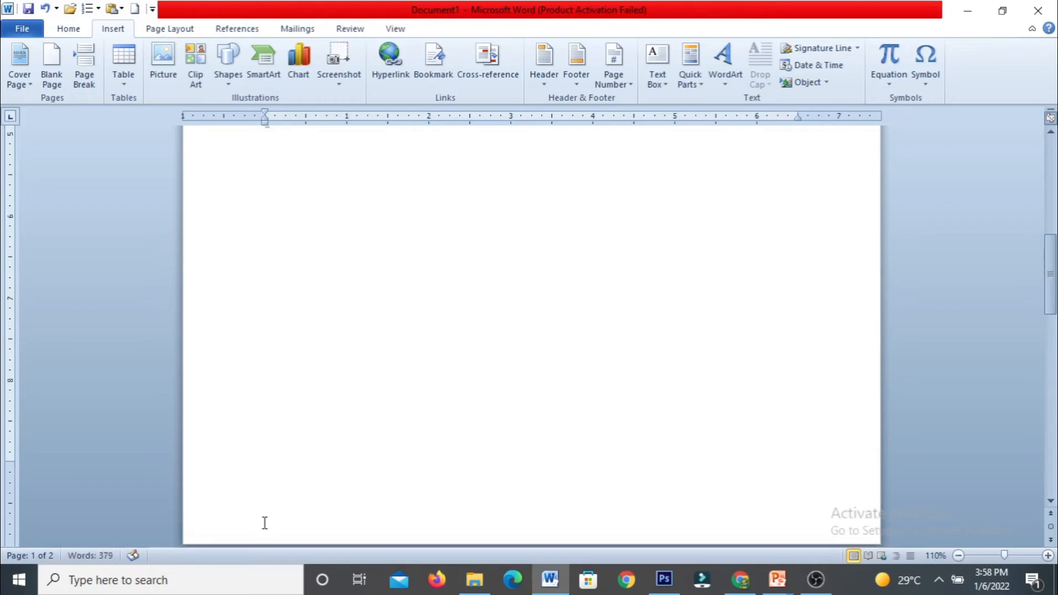
key(ctrl+z)
key(ctrl+z)
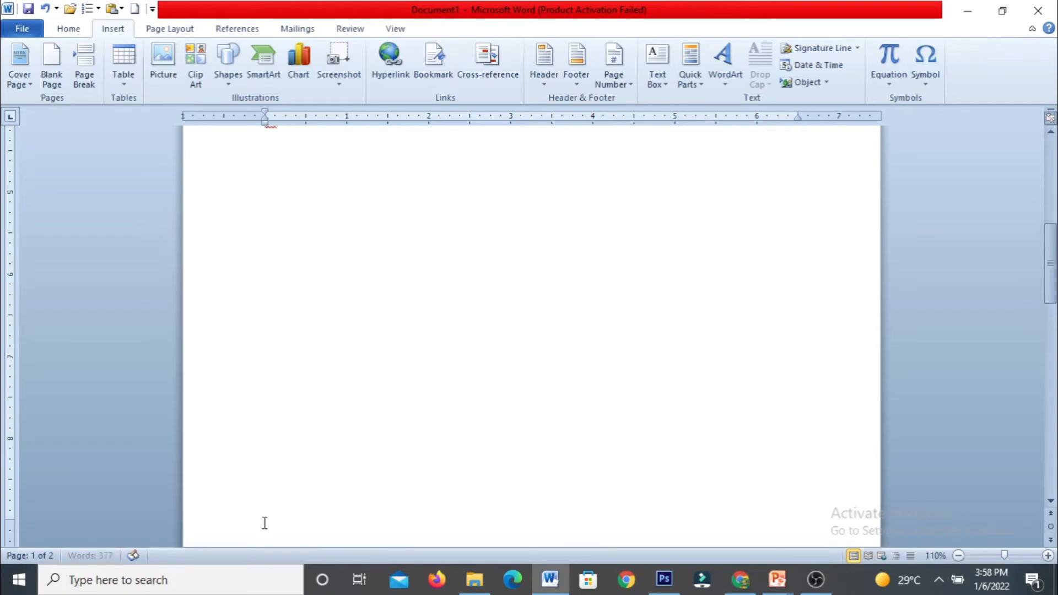
key(ctrl+z)
key(ctrl+z)
key(ctrl+z)
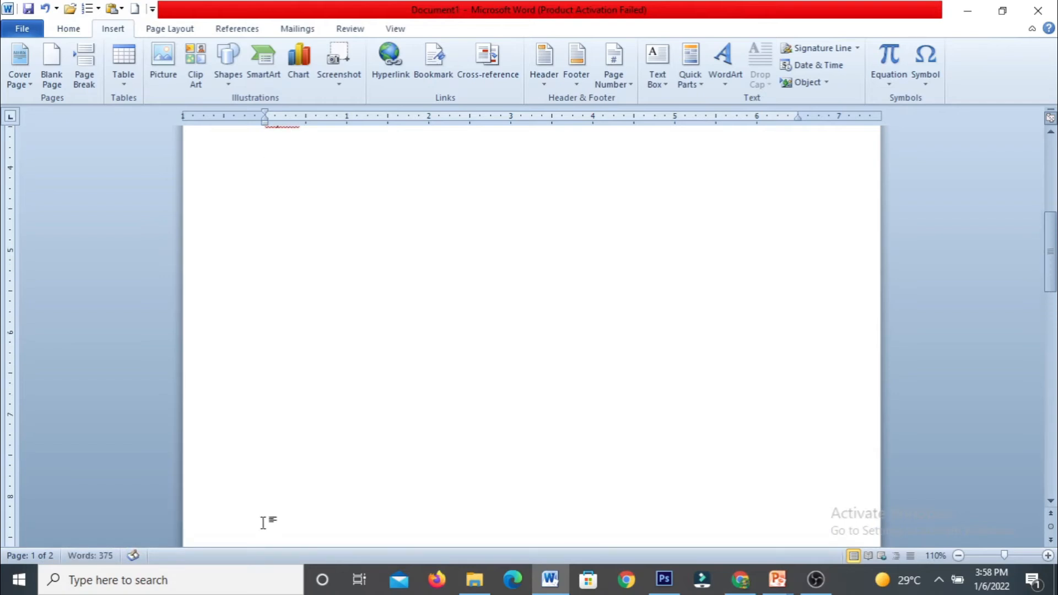
scroll(264, 523, up, 5)
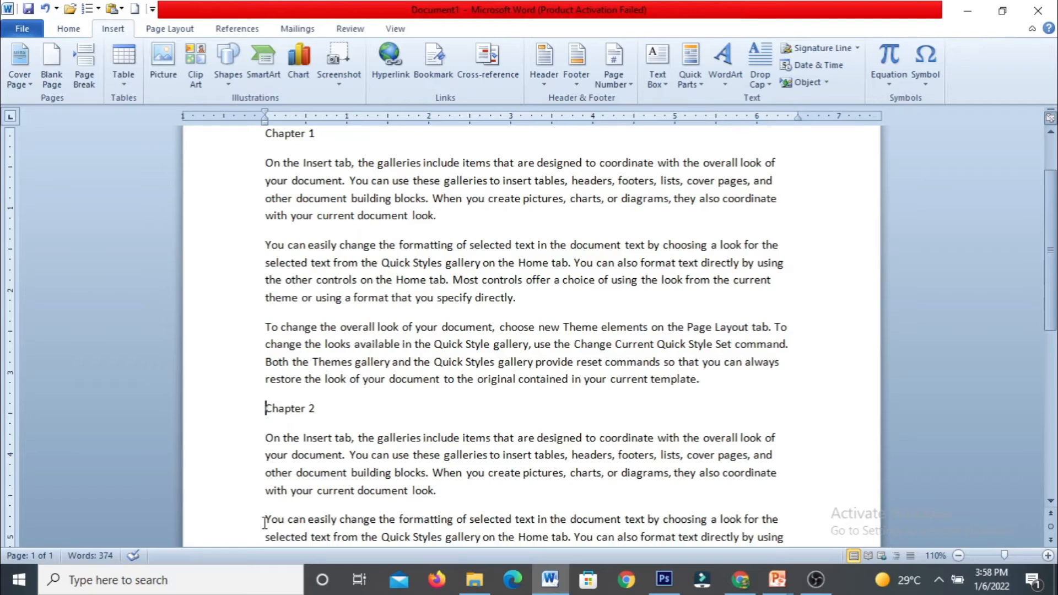
Insert a blank page before the Chapter 2 heading and review the pages from the heading back to Chapter 1.
click(51, 63)
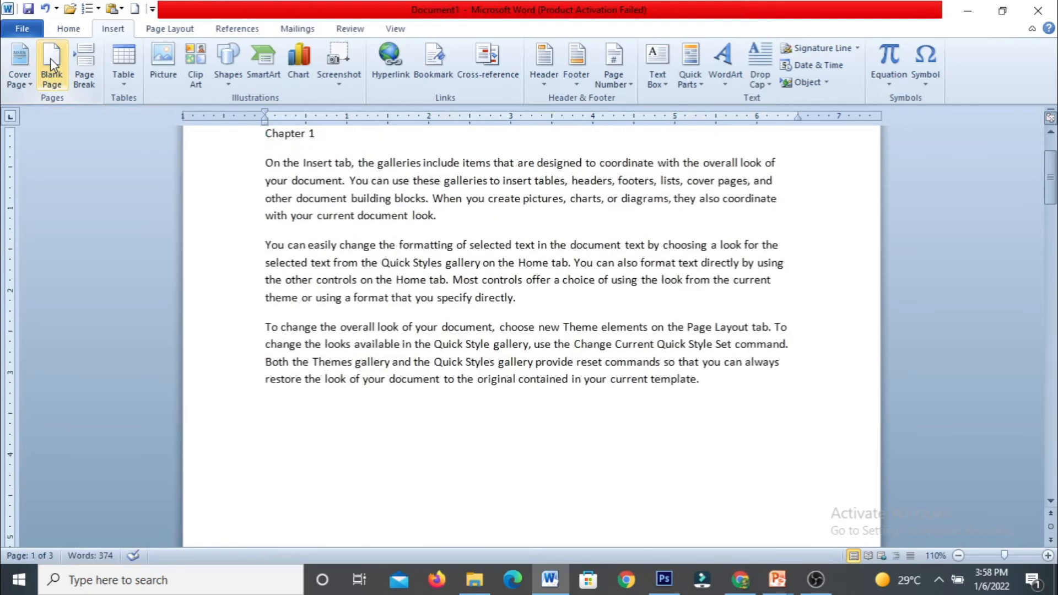
key(Down)
key(Down)
key(Down)
key(Down)
key(Down)
key(Down)
key(Down)
key(Down)
key(Down)
key(Down)
key(Down)
key(Down)
key(Down)
key(Down)
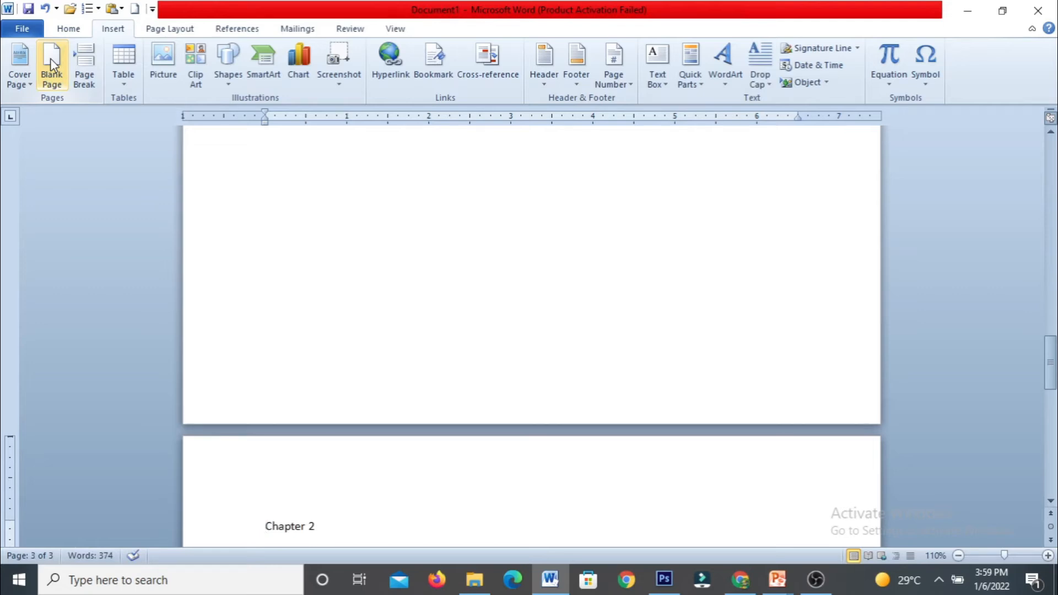
click(51, 64)
drag(1051, 295, 1045, 144)
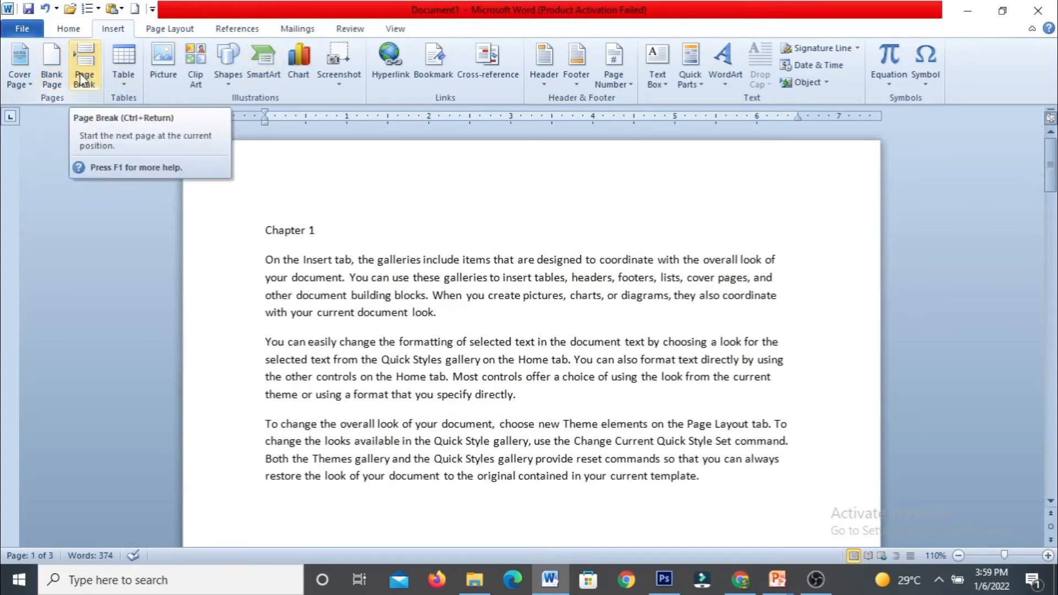
Browse the built-in cover page designs and insert the Motion cover page.
click(25, 87)
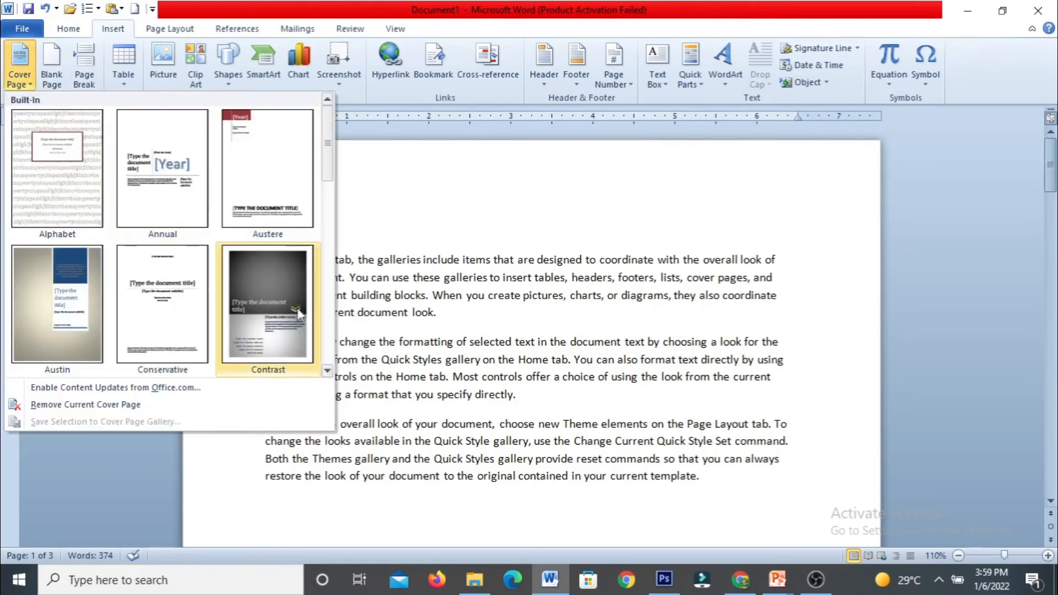
scroll(332, 251, down, 1)
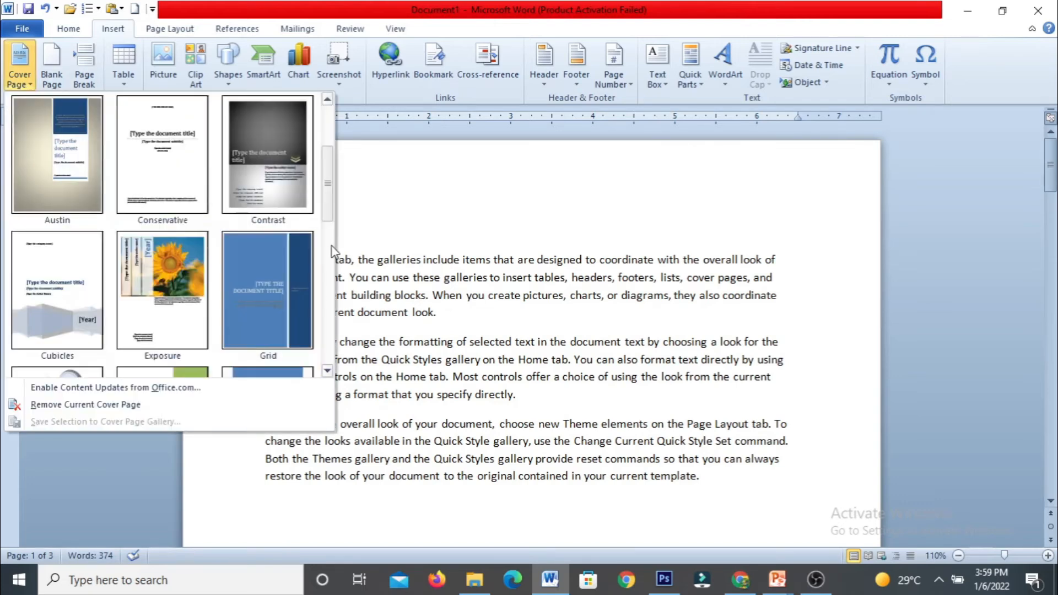
scroll(332, 246, down, 2)
scroll(335, 300, down, 1)
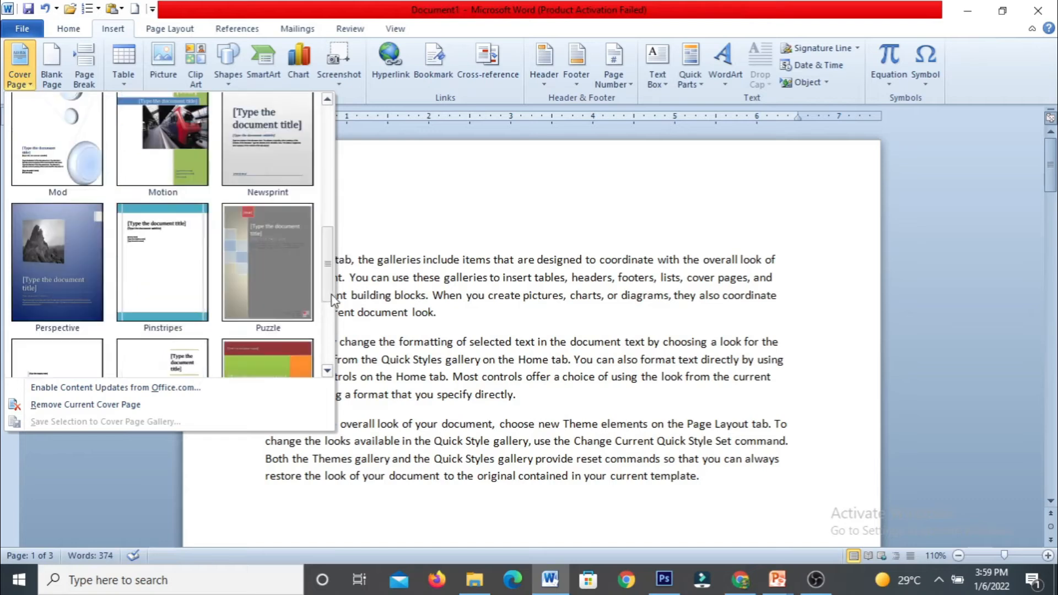
scroll(326, 176, up, 1)
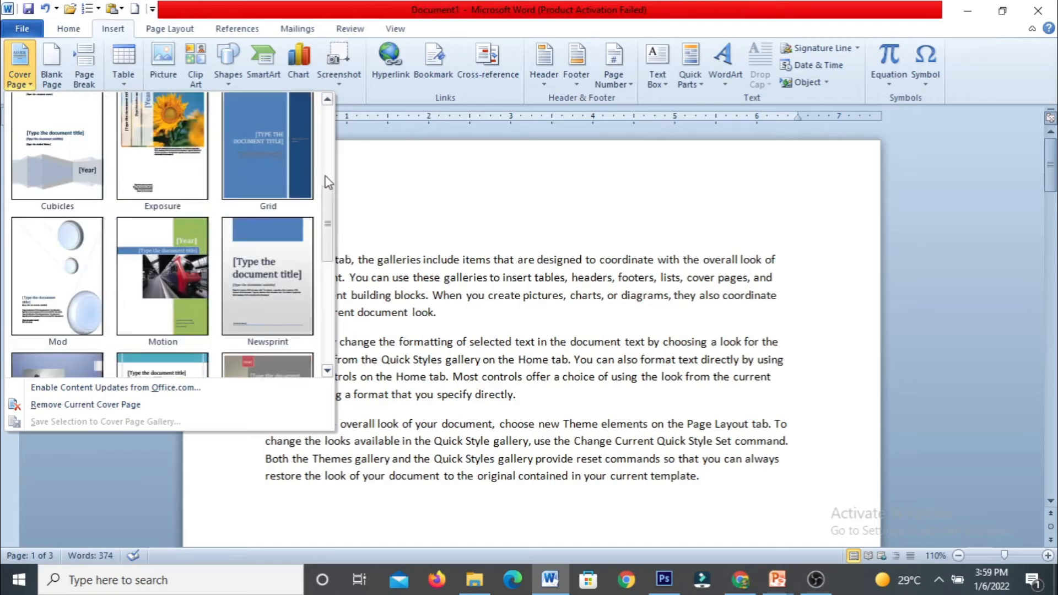
click(167, 272)
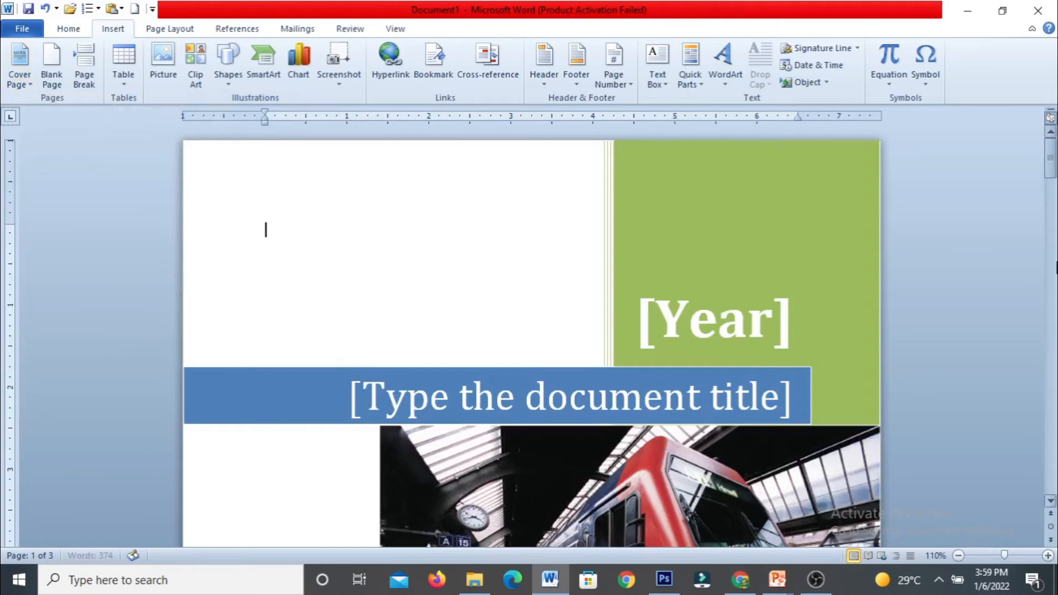
Delete the Year placeholder from the green block of the cover page.
mouse_move(1051, 160)
mouse_down()
mouse_move(1055, 419)
mouse_move(1057, 159)
mouse_up()
click(681, 335)
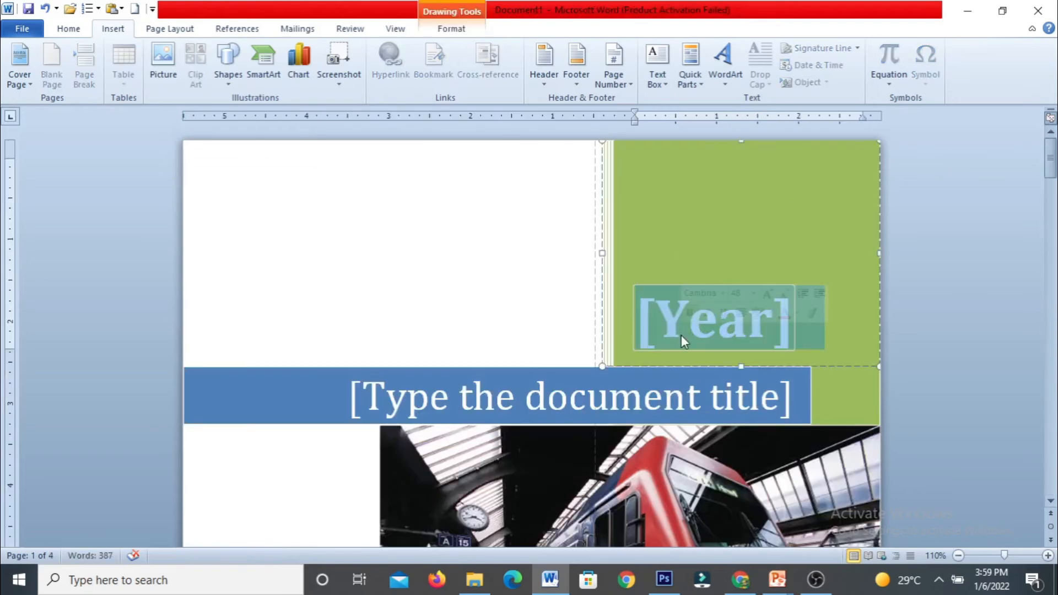
key(Delete)
key(Delete)
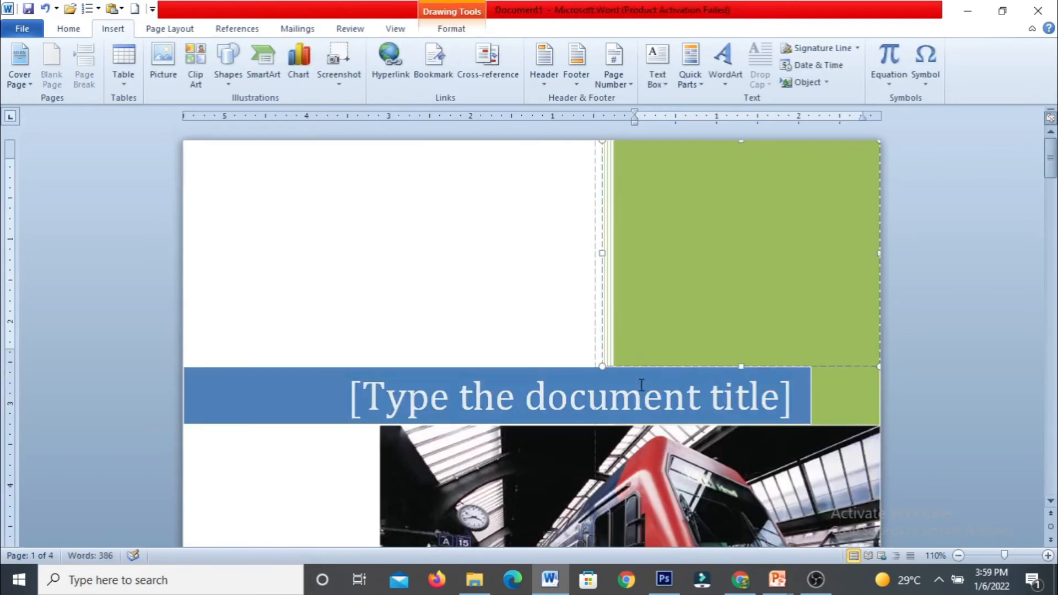
Fill in the cover page title as Computer Awareness.
click(631, 399)
text(C)
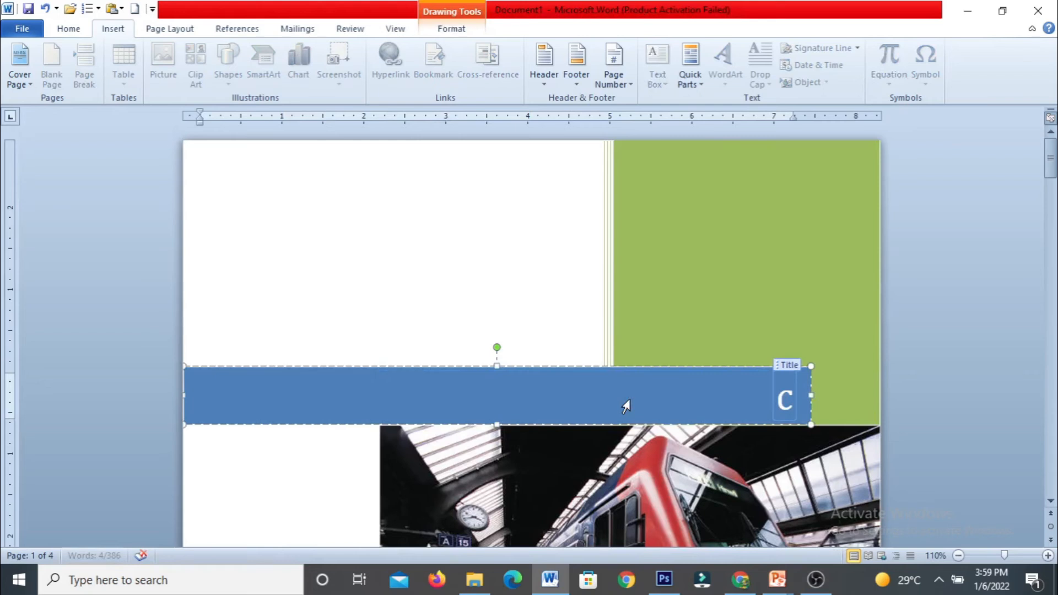
key(BackSpace)
text(Computer Awareness)
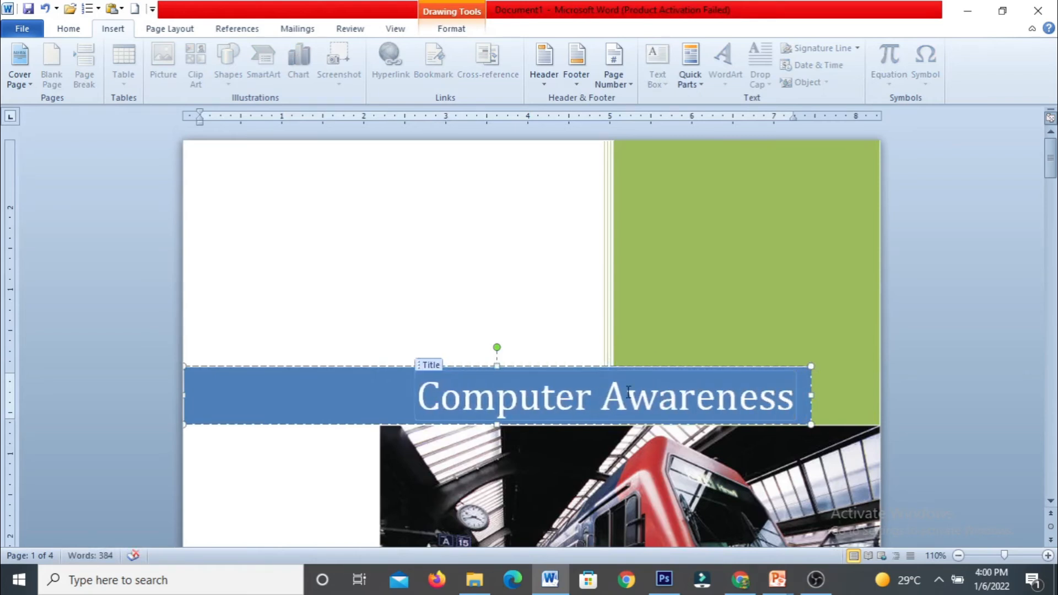
Delete the train picture from below the title on the cover page.
drag(1051, 165, 1053, 193)
click(544, 270)
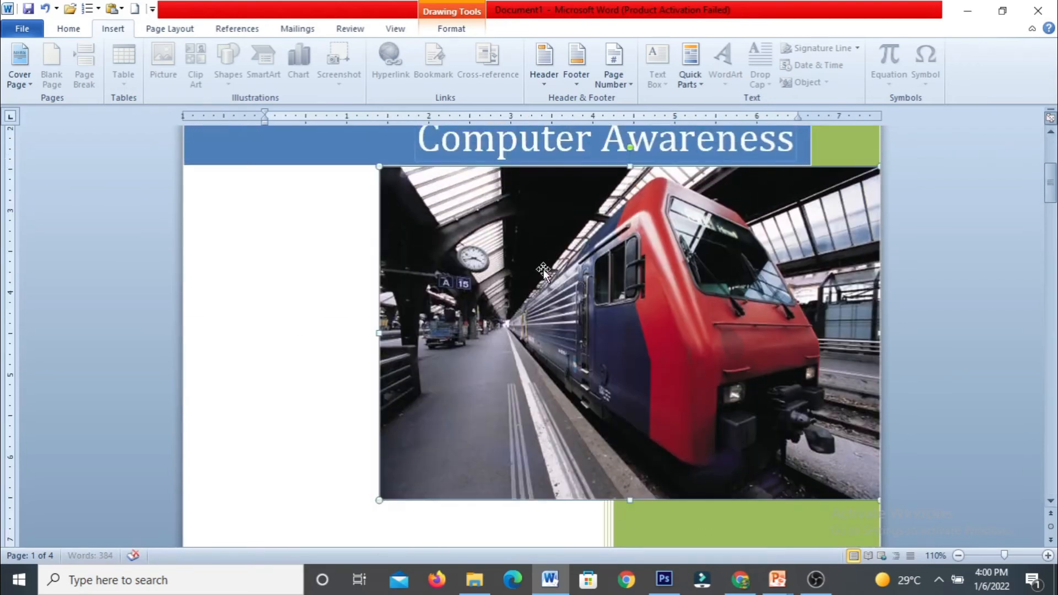
key(Delete)
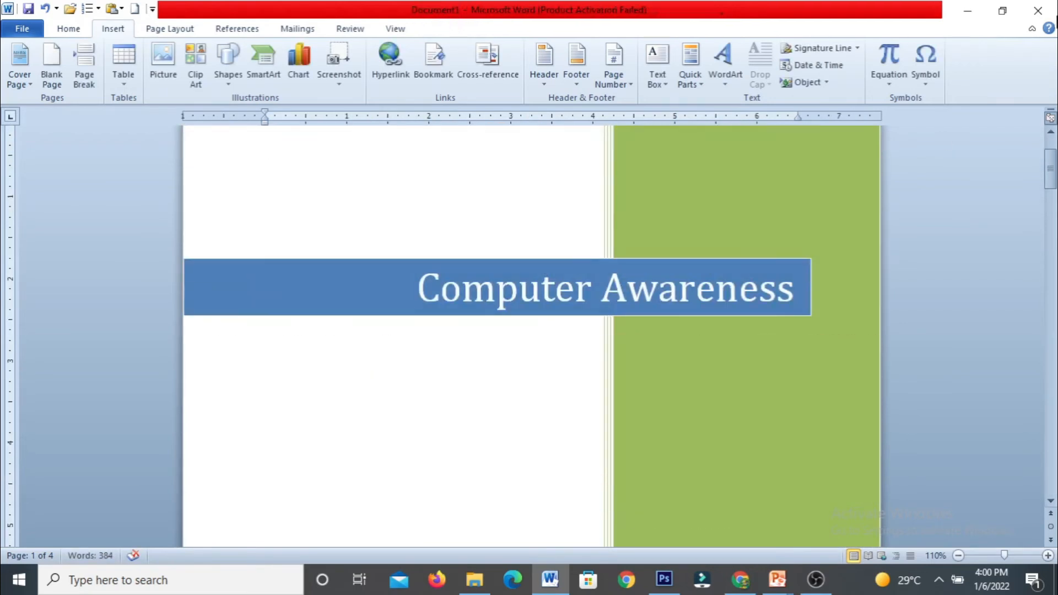
Replace the author entry in the cover page's green block with the author's full name.
drag(1053, 169, 1054, 222)
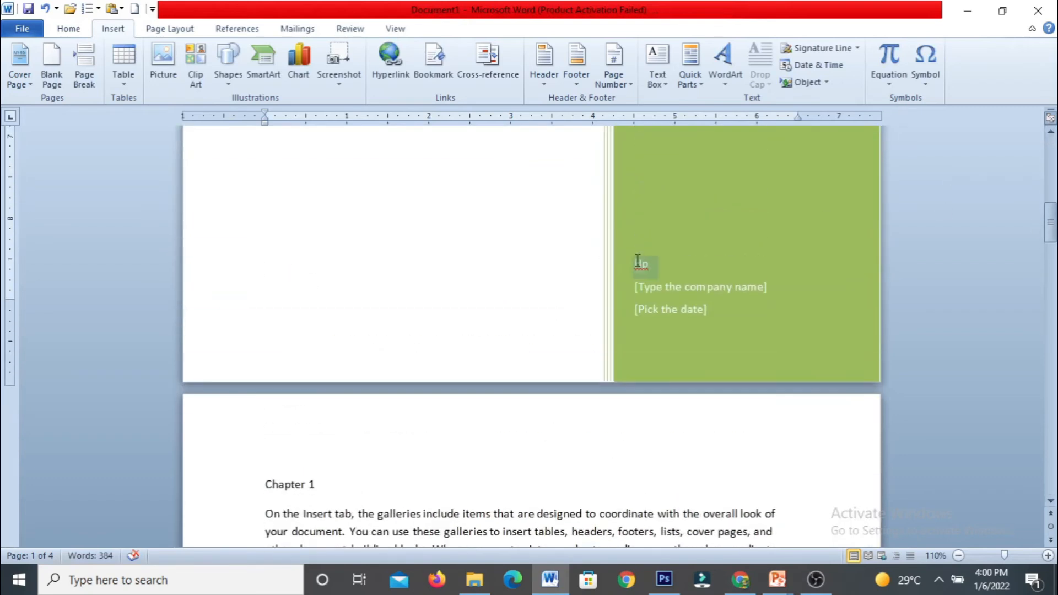
click(638, 263)
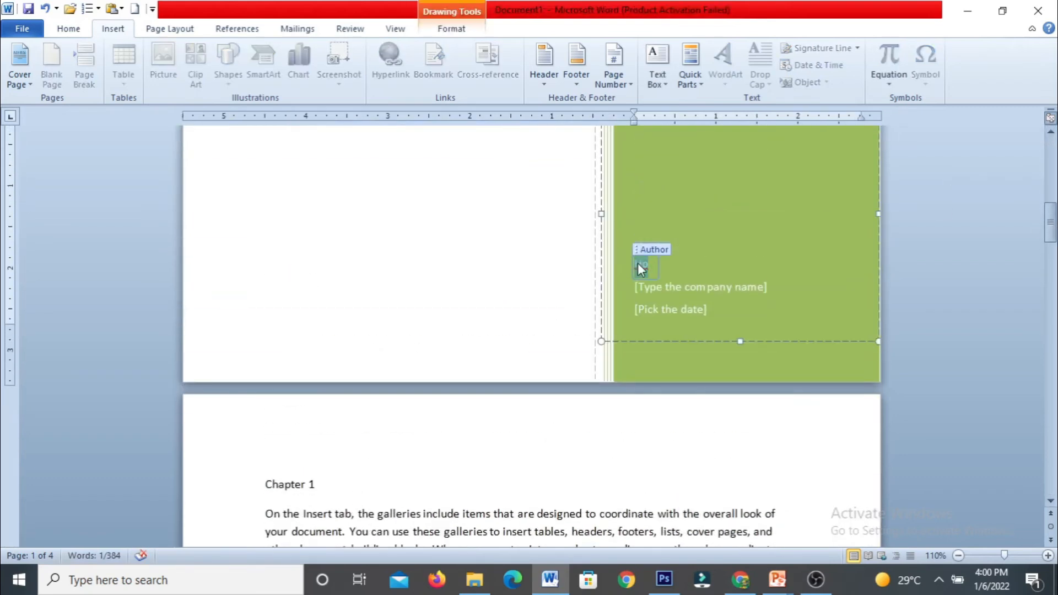
text(aran)
key(BackSpace)
text(ran)
key(BackSpace)
key(BackSpace)
key(BackSpace)
key(BackSpace)
text(ran )
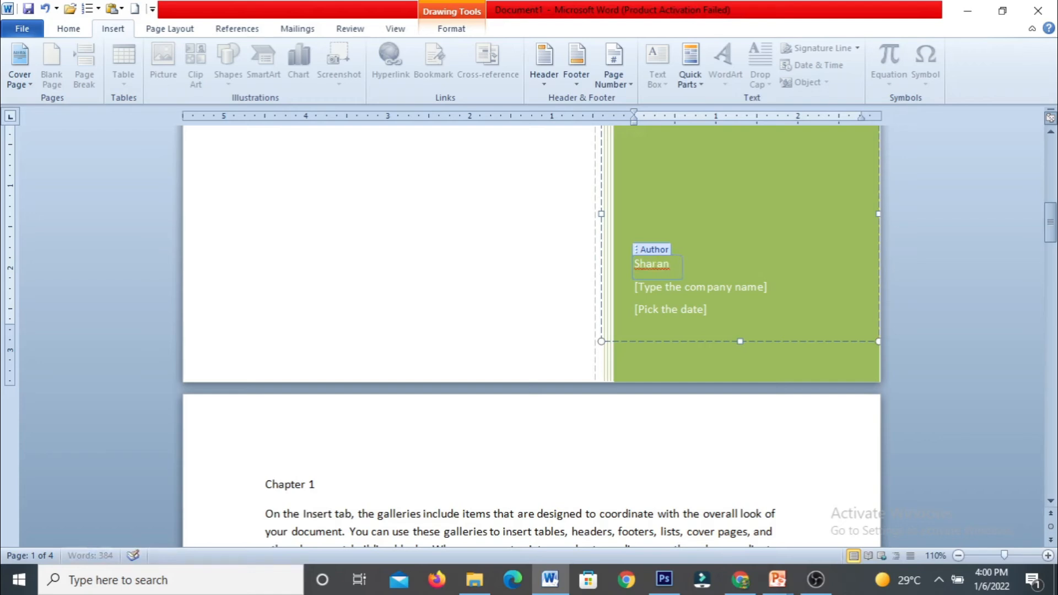
text(Janginamath)
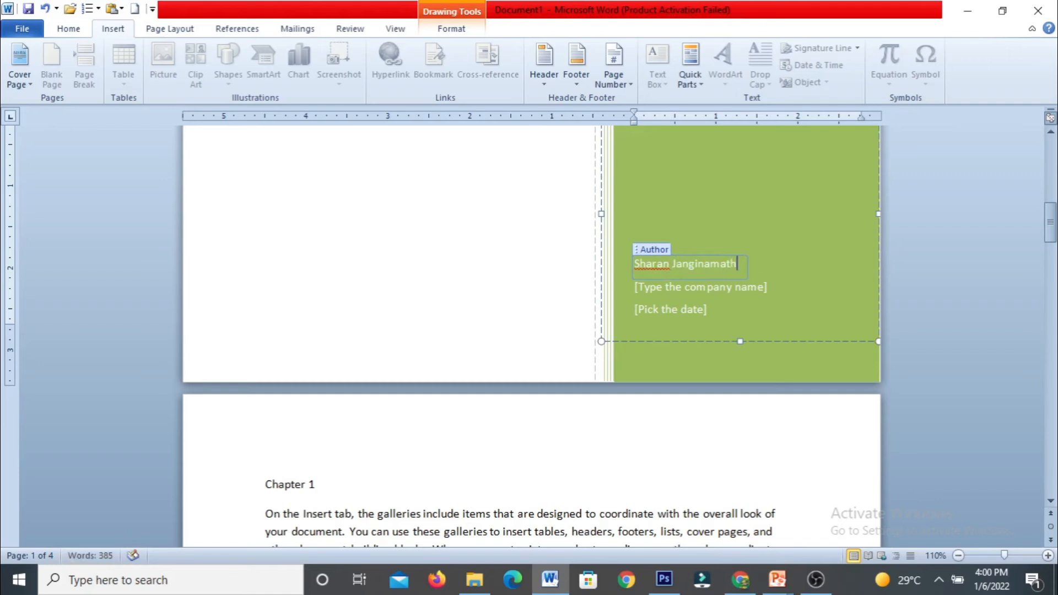
click(682, 285)
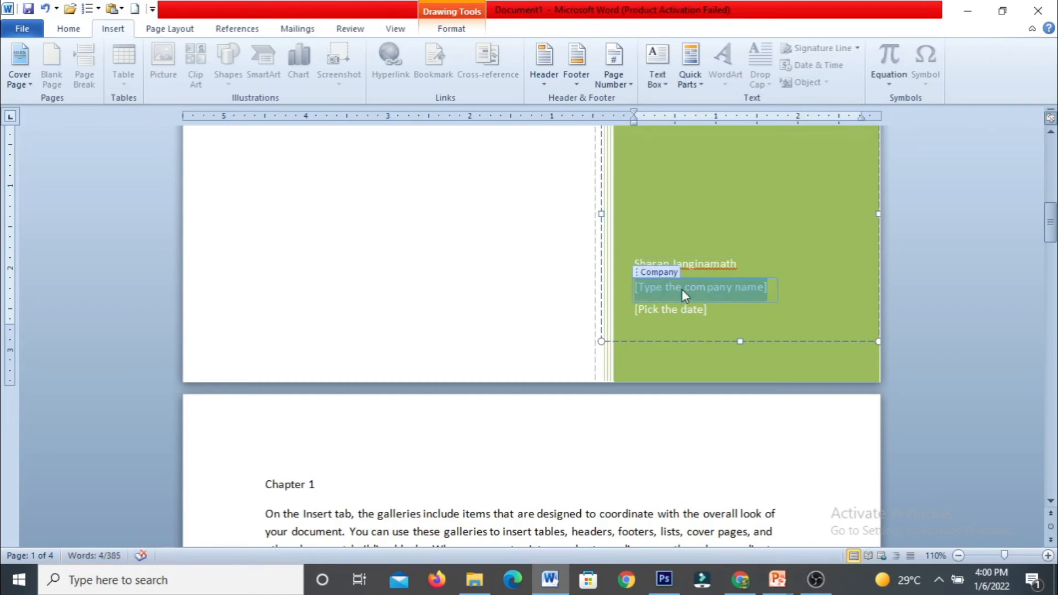
text(www.)
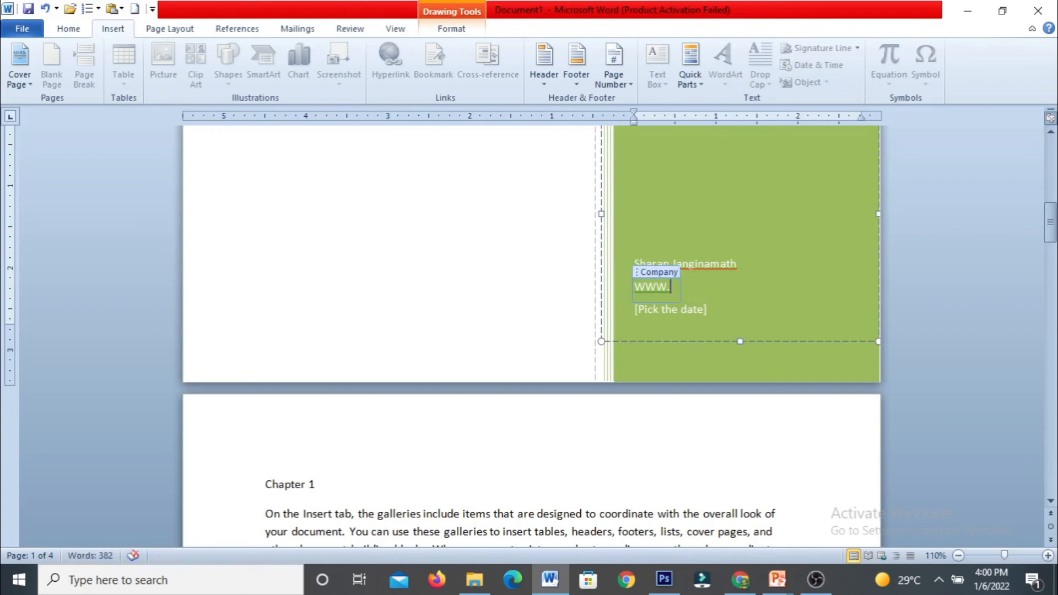
key(BackSpace)
text(.mycreativeourse)
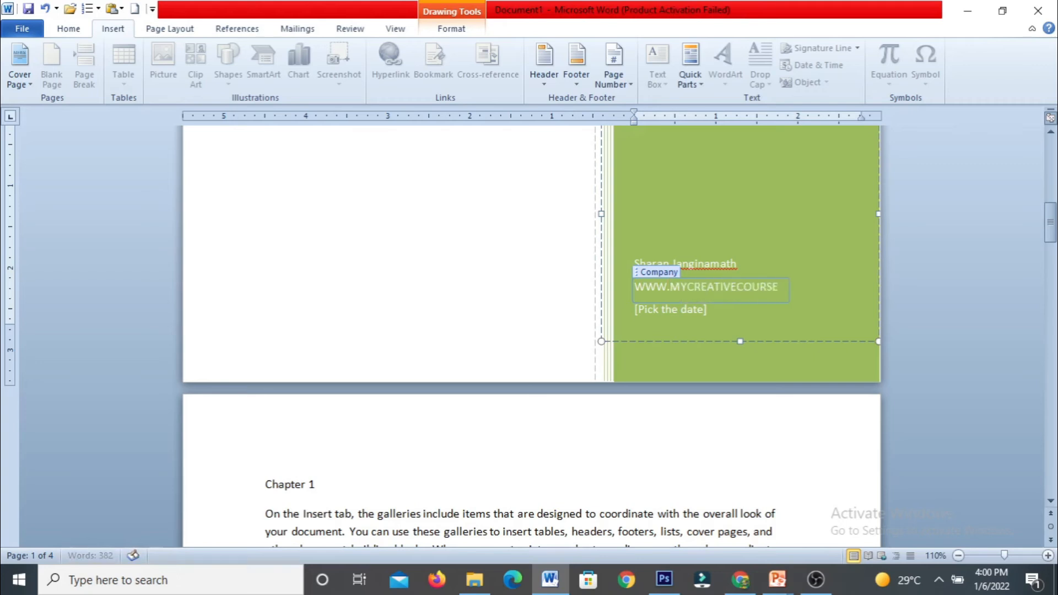
text(.com)
click(665, 311)
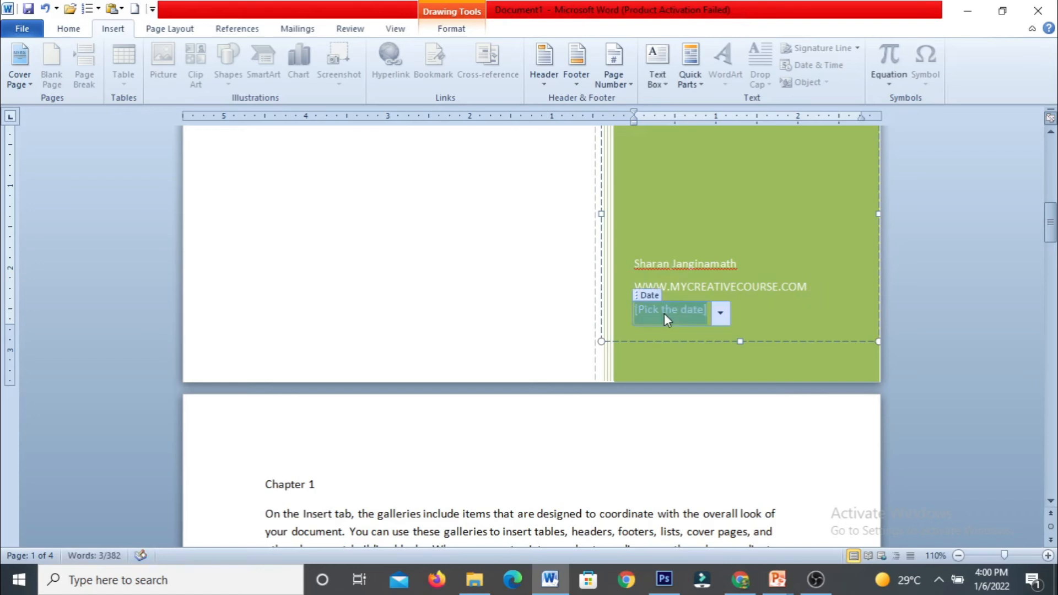
key(Delete)
Search the clip art for COMPUTER and insert the picture of the woman at a computer above the cover page title.
drag(1052, 218, 1053, 157)
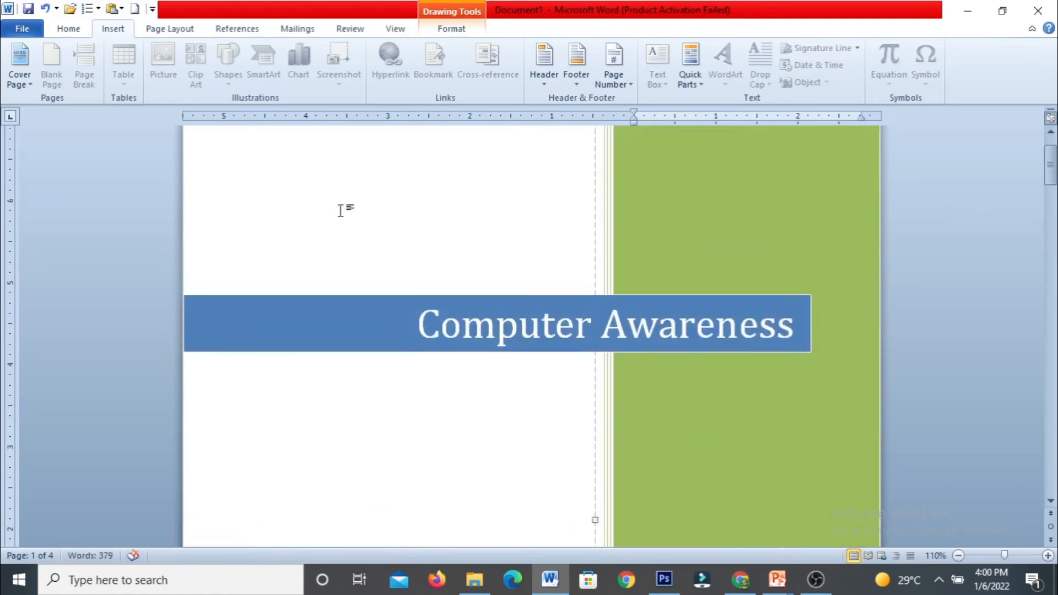
click(307, 193)
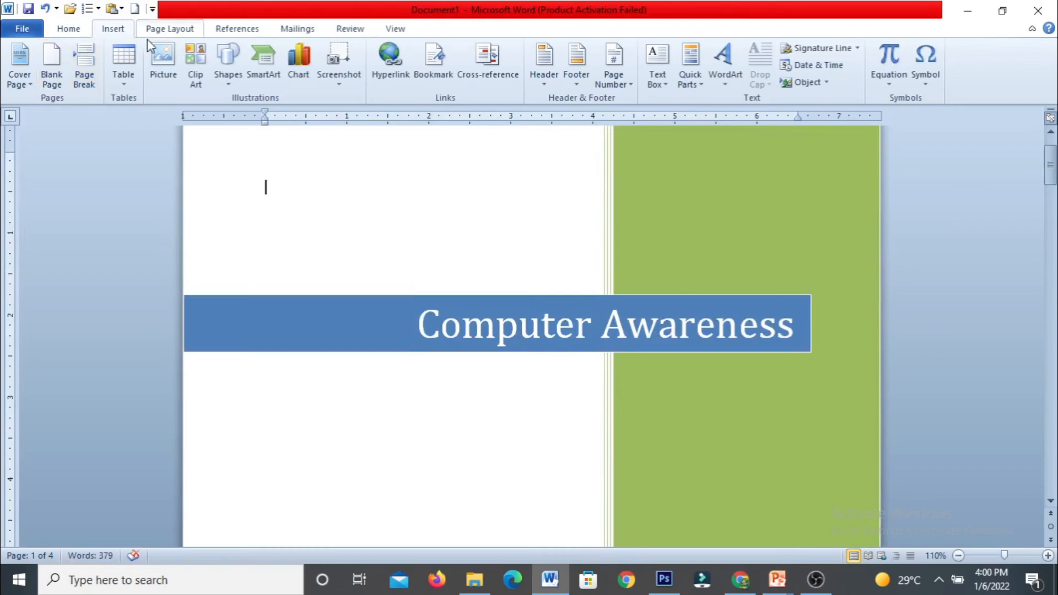
click(196, 77)
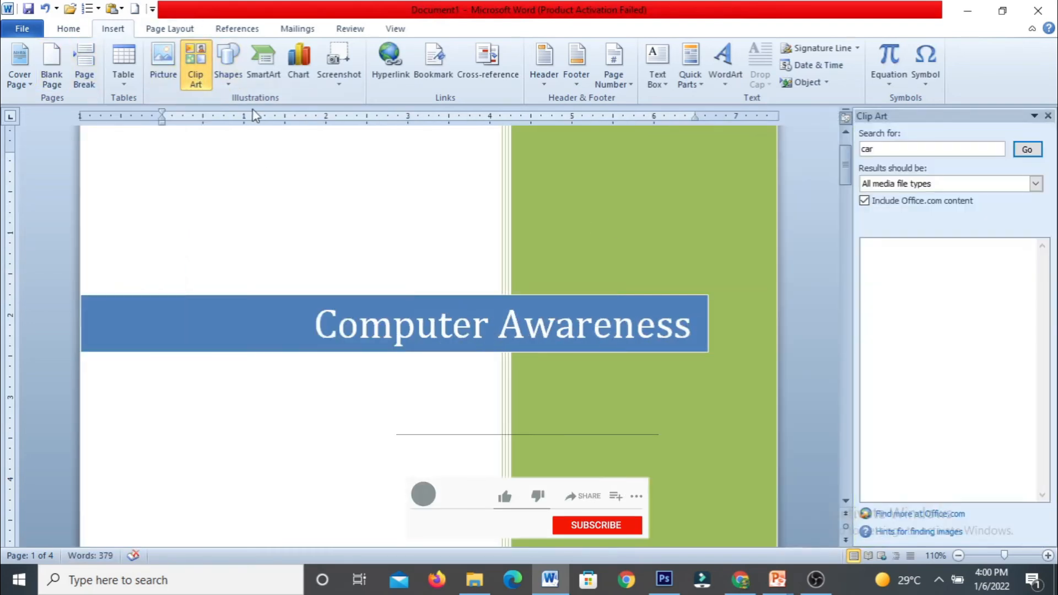
click(886, 147)
key(BackSpace)
key(BackSpace)
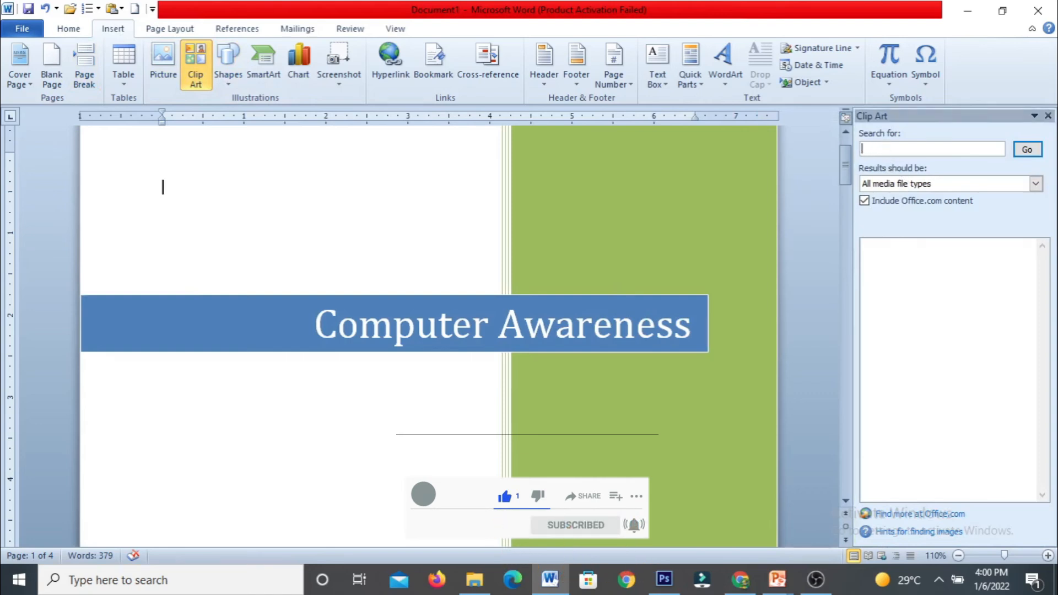
text(OMPUTER)
key(Return)
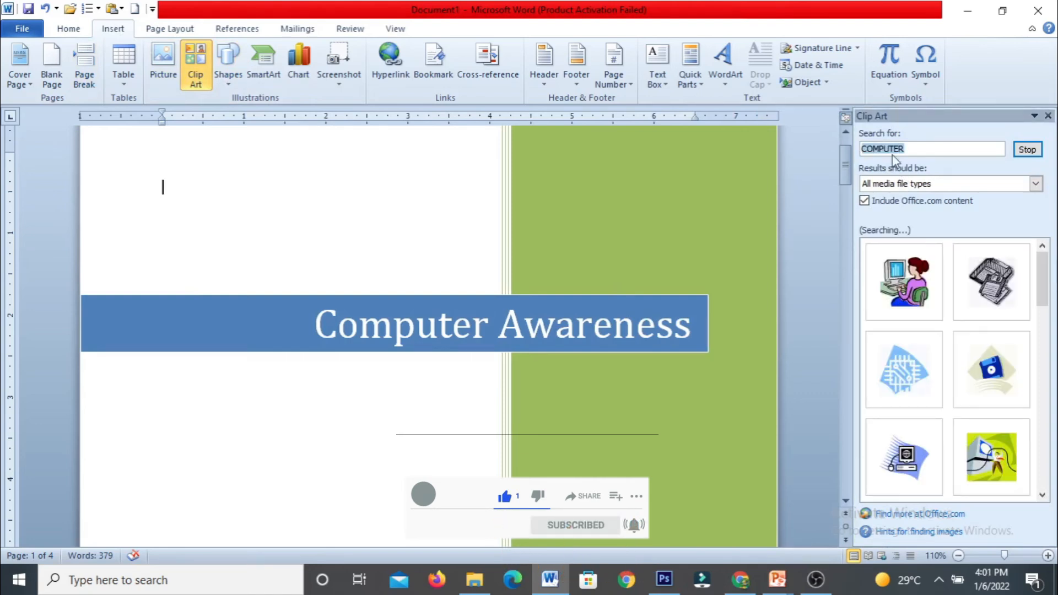
click(911, 288)
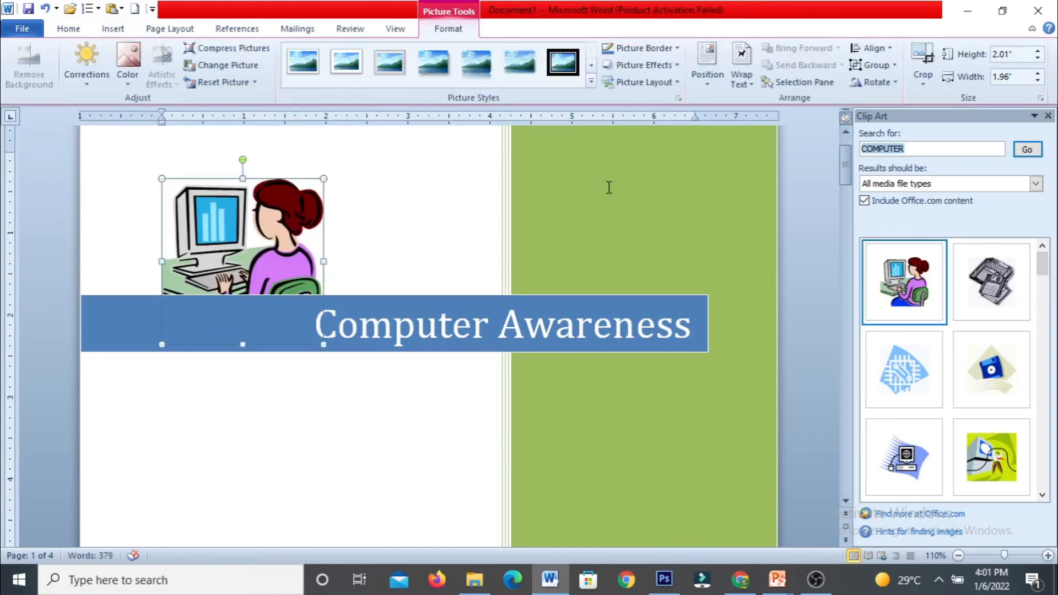
Position the clip art at the page's top left with text wrapping, move it just below the title band, and close the clip art search.
click(709, 83)
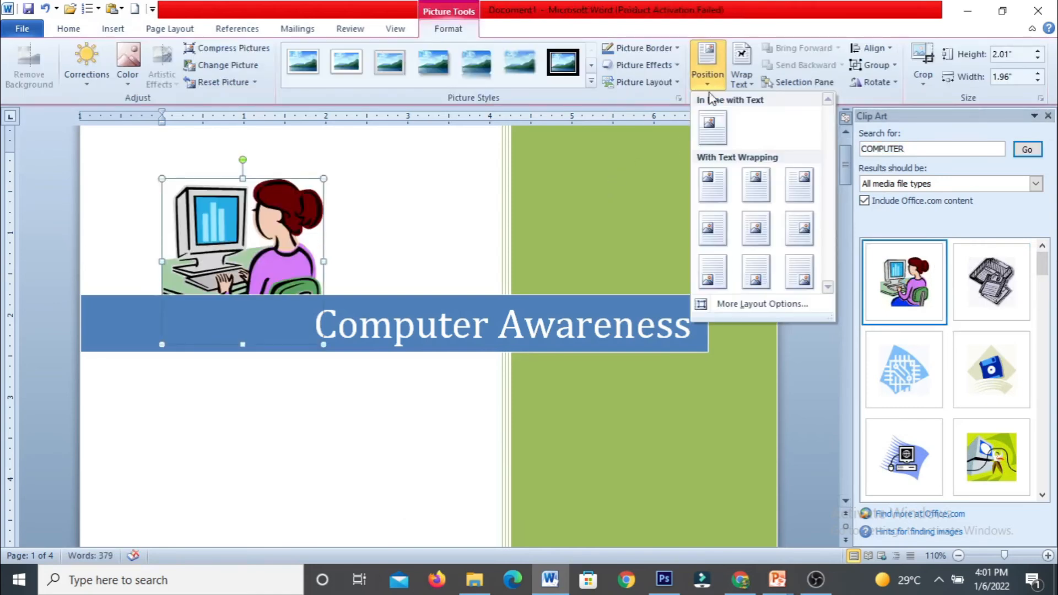
click(710, 178)
drag(224, 215, 463, 431)
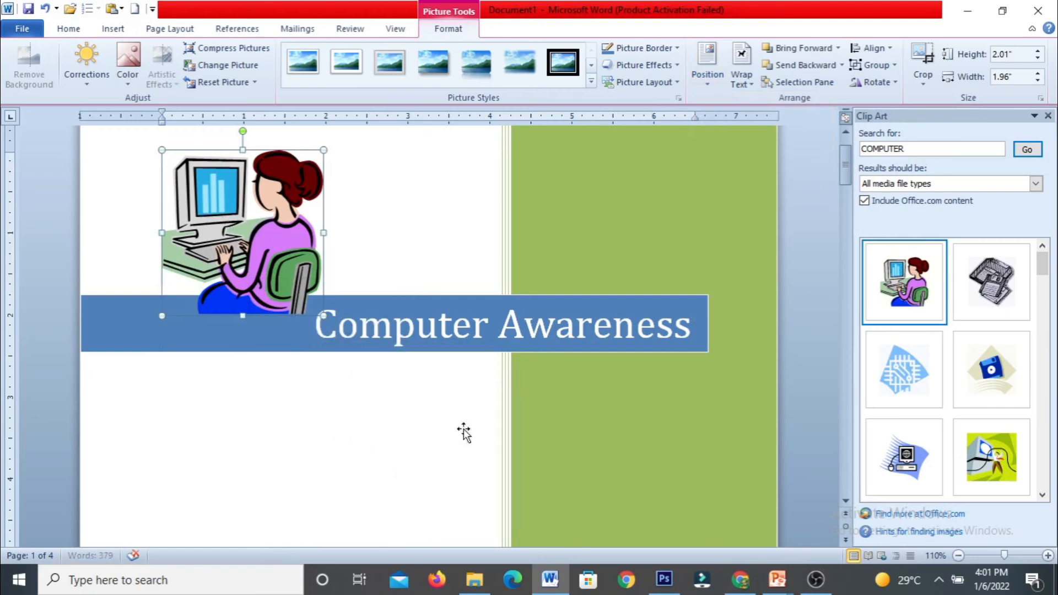
click(1049, 116)
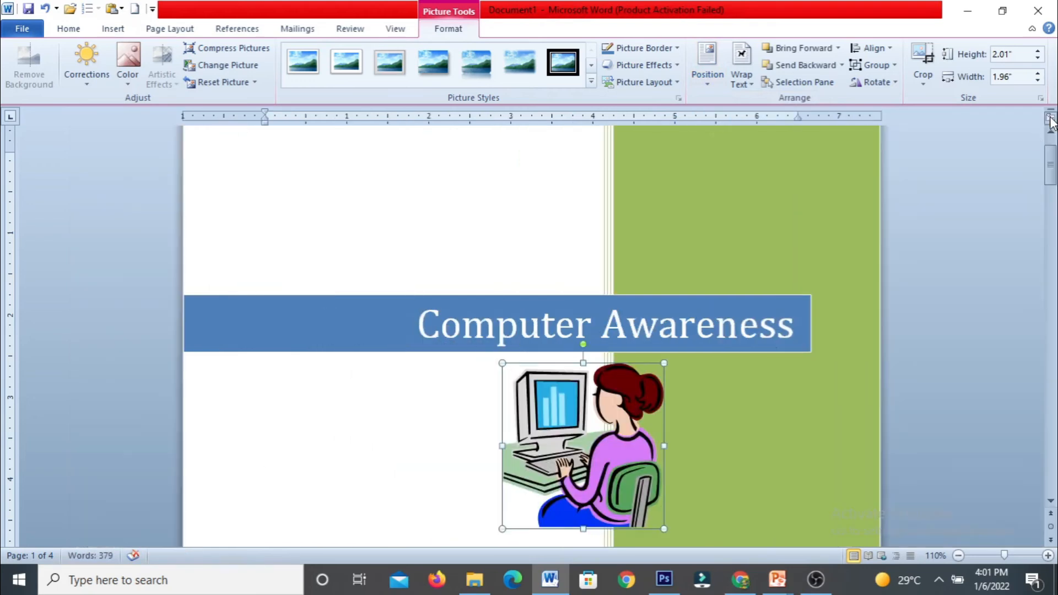
Enlarge the clip art below the title proportionally to about 4.07" high and 3.97" wide.
scroll(1055, 175, down, 7)
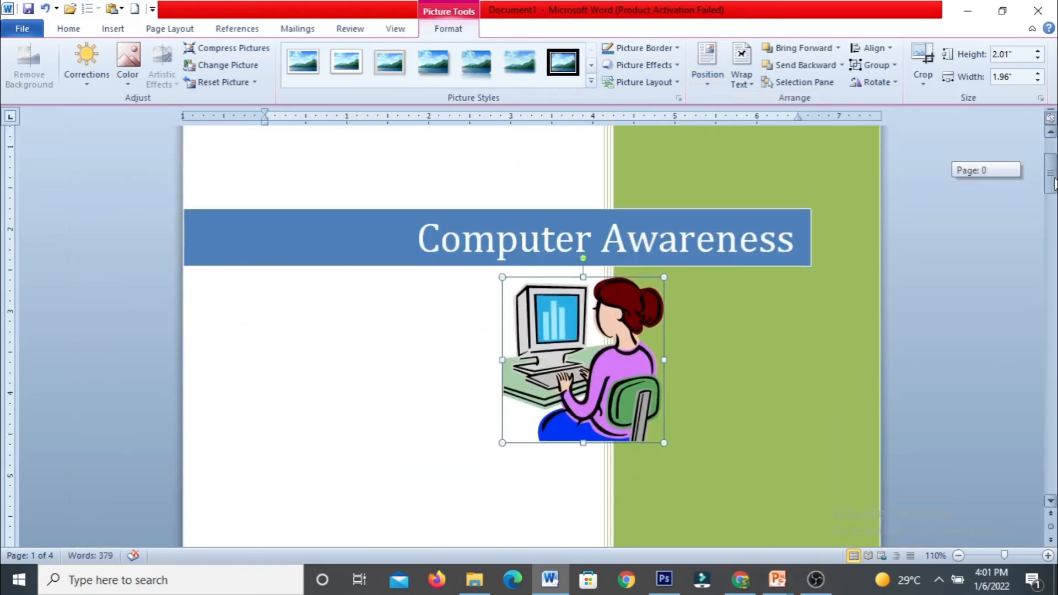
scroll(917, 248, up, 1)
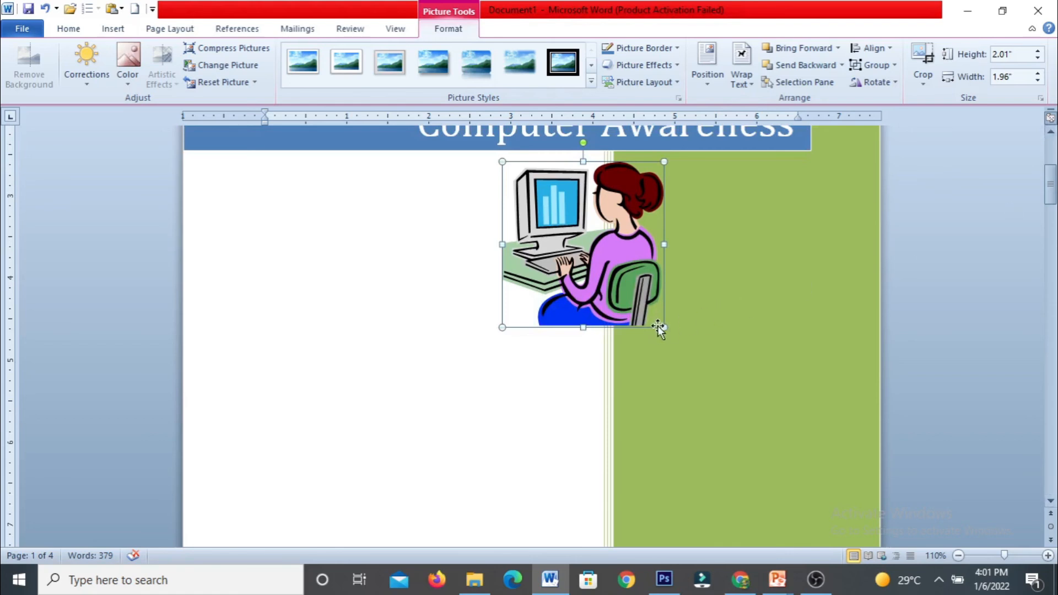
drag(664, 328, 829, 495)
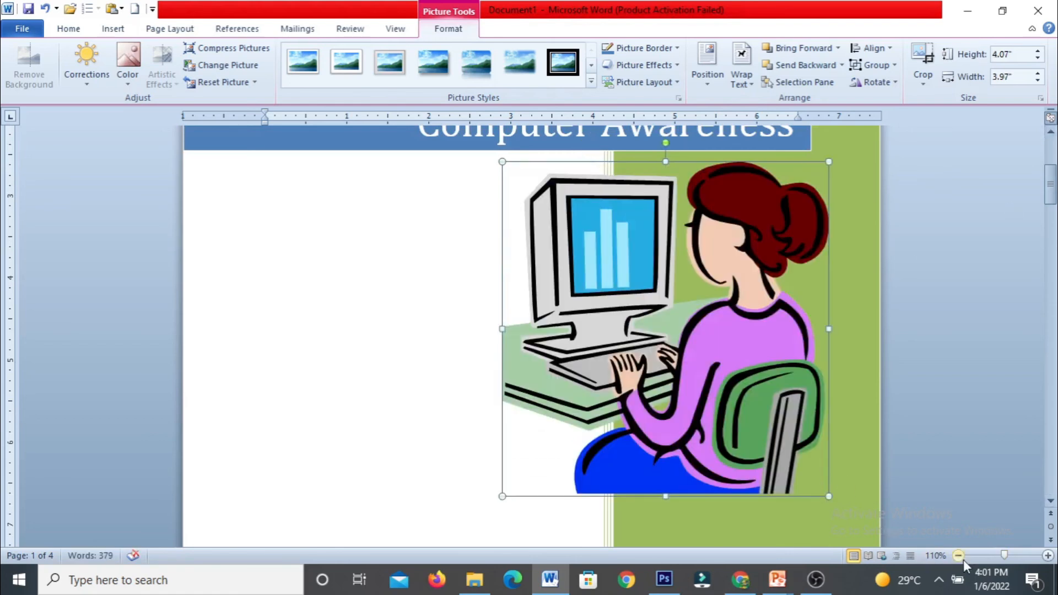
Zoom out to 50% and examine the customised cover page alongside the pages that follow it.
click(962, 559)
click(961, 559)
click(961, 559)
click(962, 559)
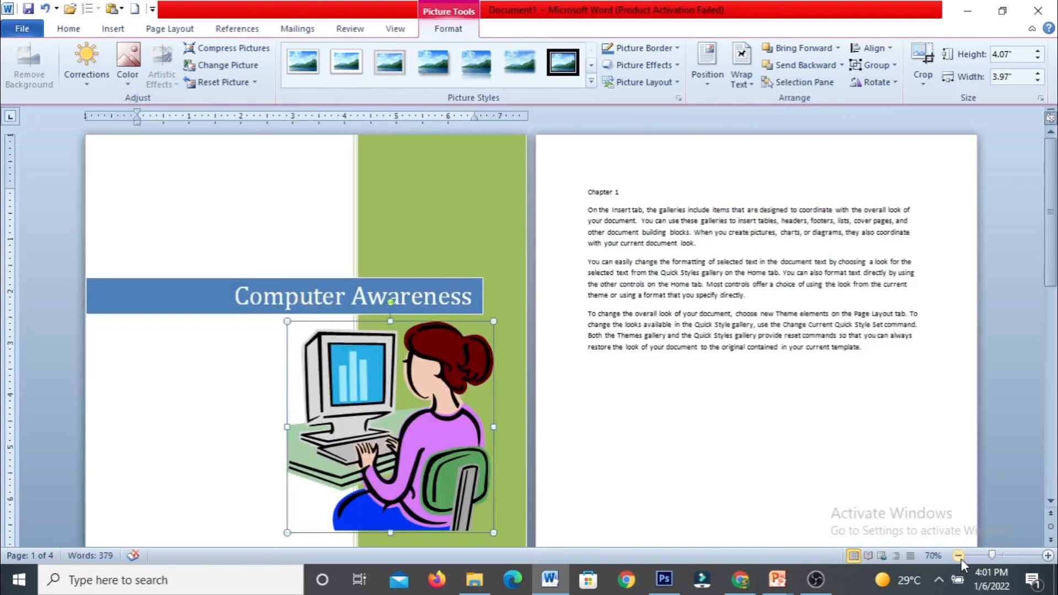
click(962, 559)
click(962, 559)
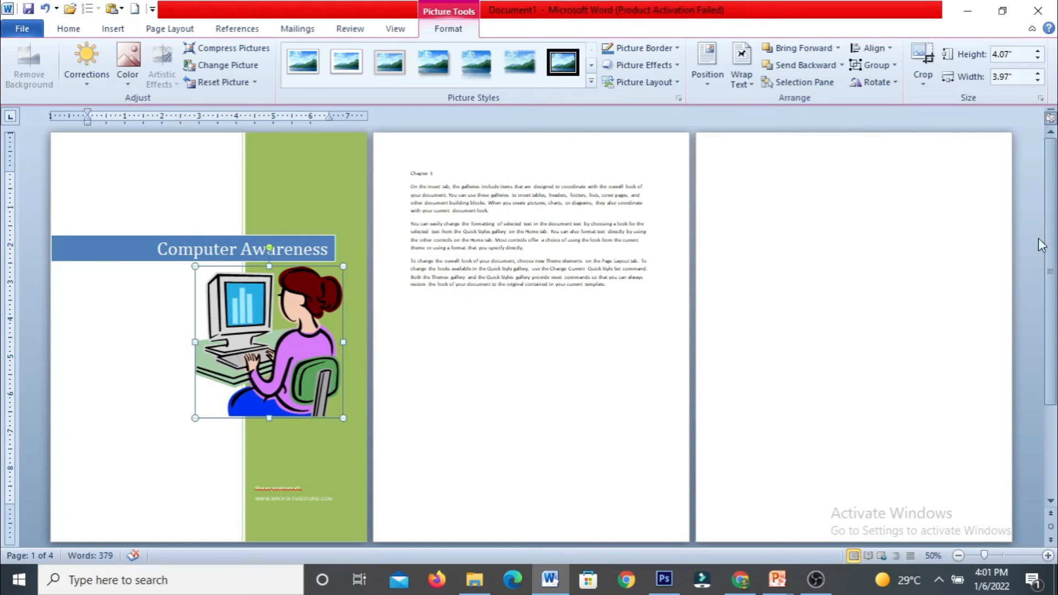
drag(1046, 240, 1054, 152)
Remove the customised Motion cover page from the document.
click(113, 29)
click(18, 77)
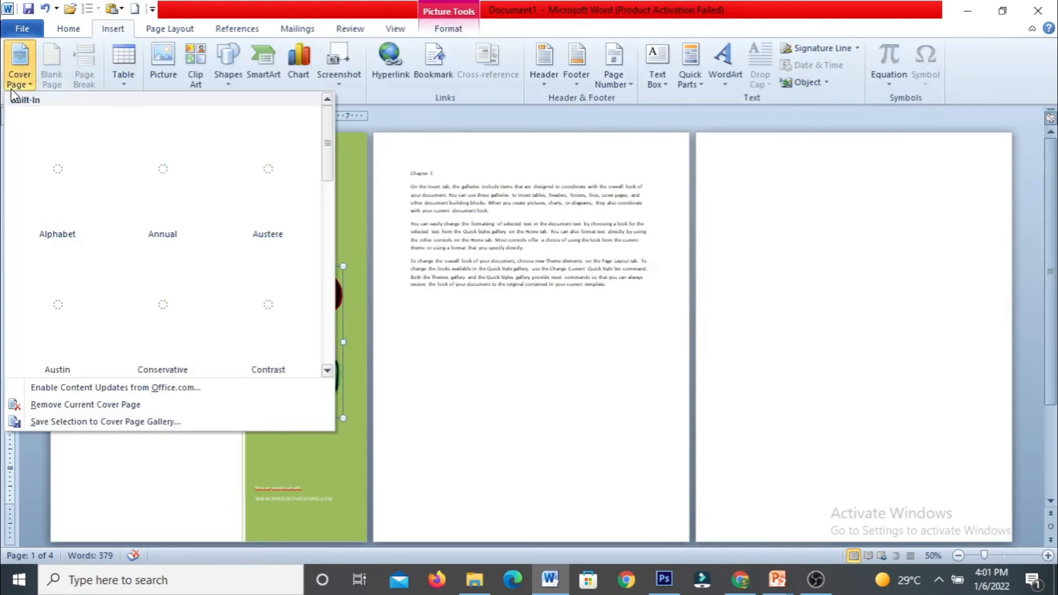
click(44, 407)
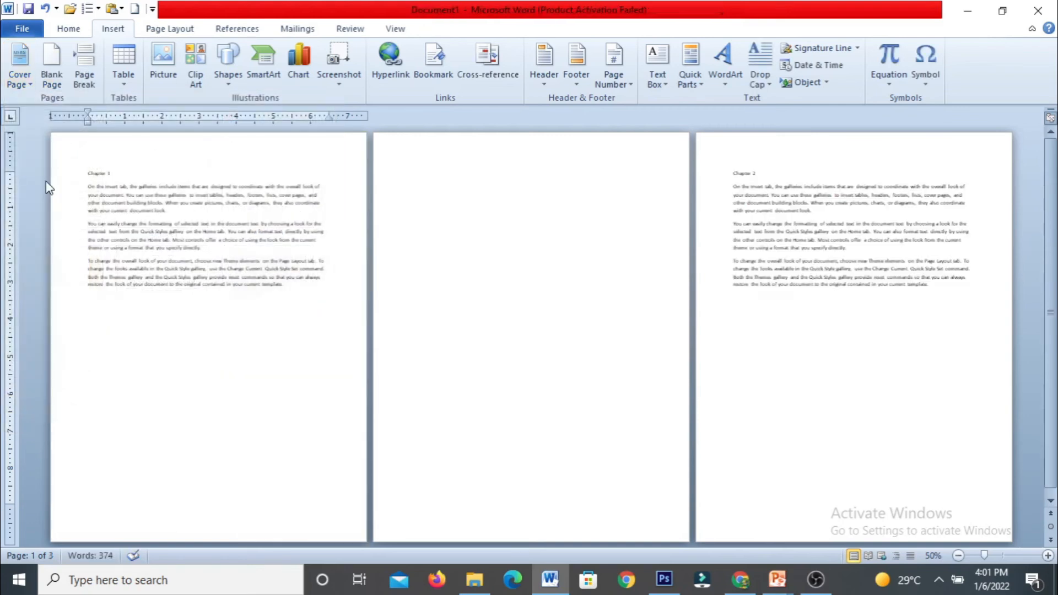
Insert the built-in Conservative cover page and select its document subtitle placeholder.
click(20, 78)
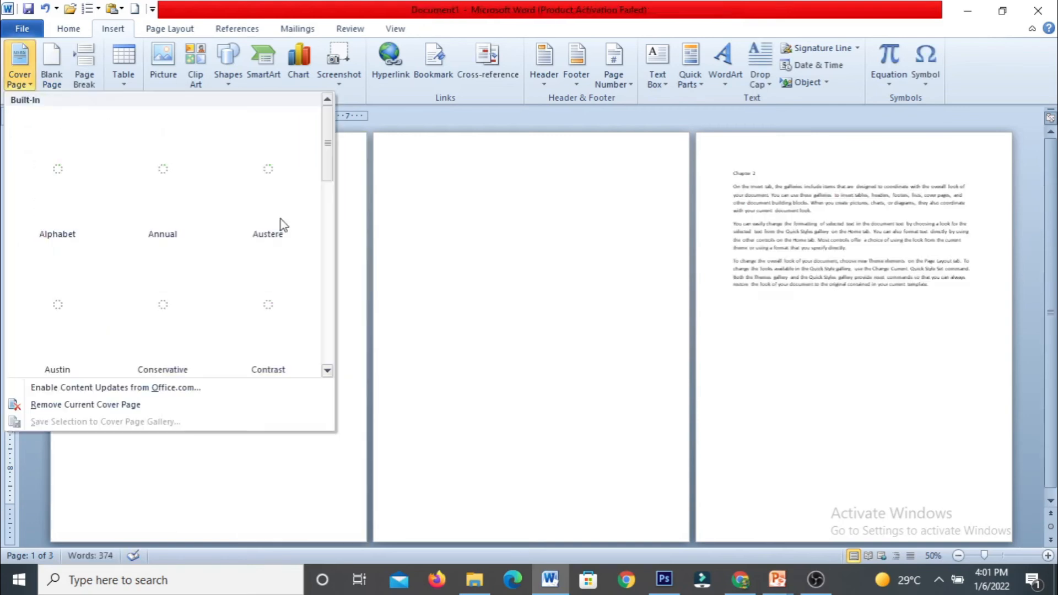
scroll(324, 247, down, 1)
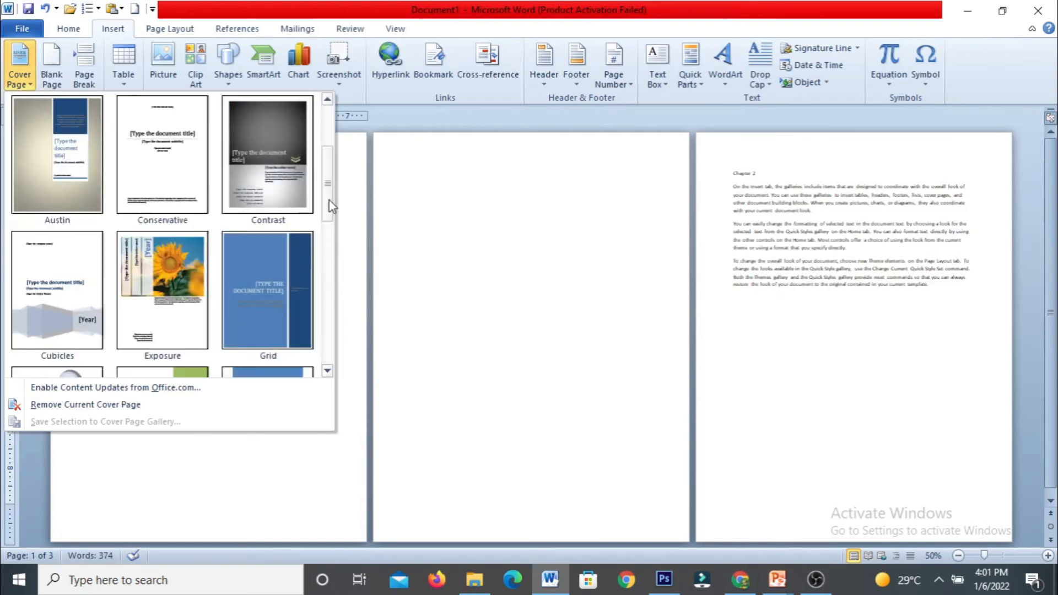
click(160, 169)
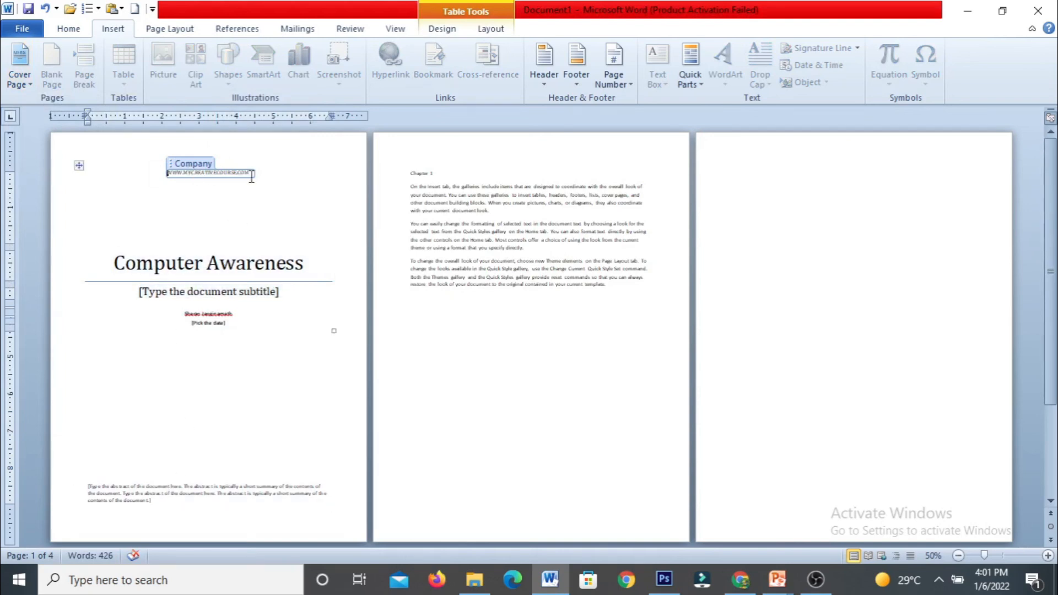
click(200, 292)
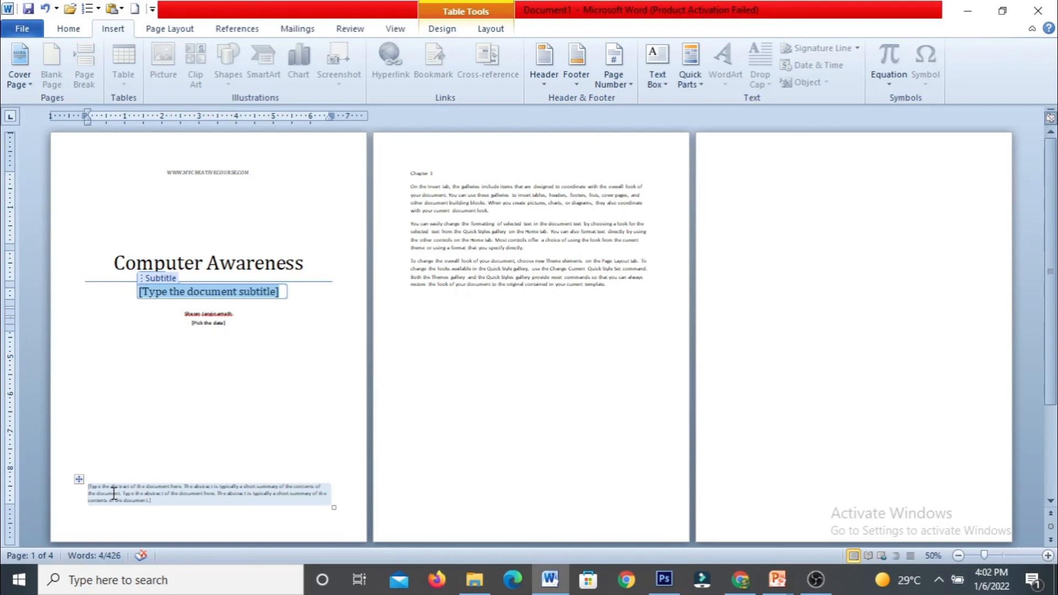
Remove the Conservative cover page so that the document starts with Chapter 1.
click(24, 84)
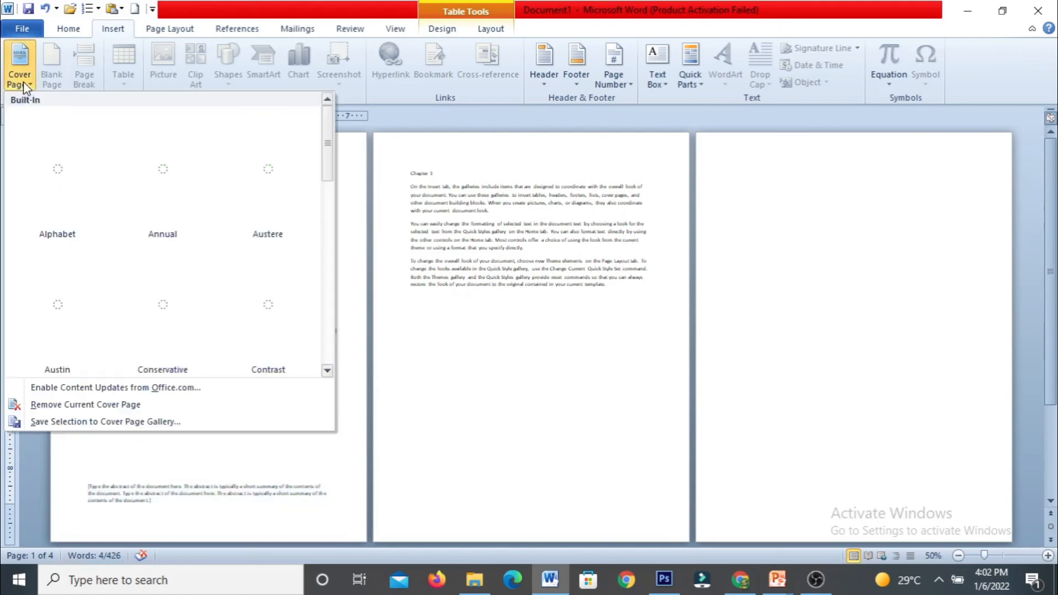
click(55, 405)
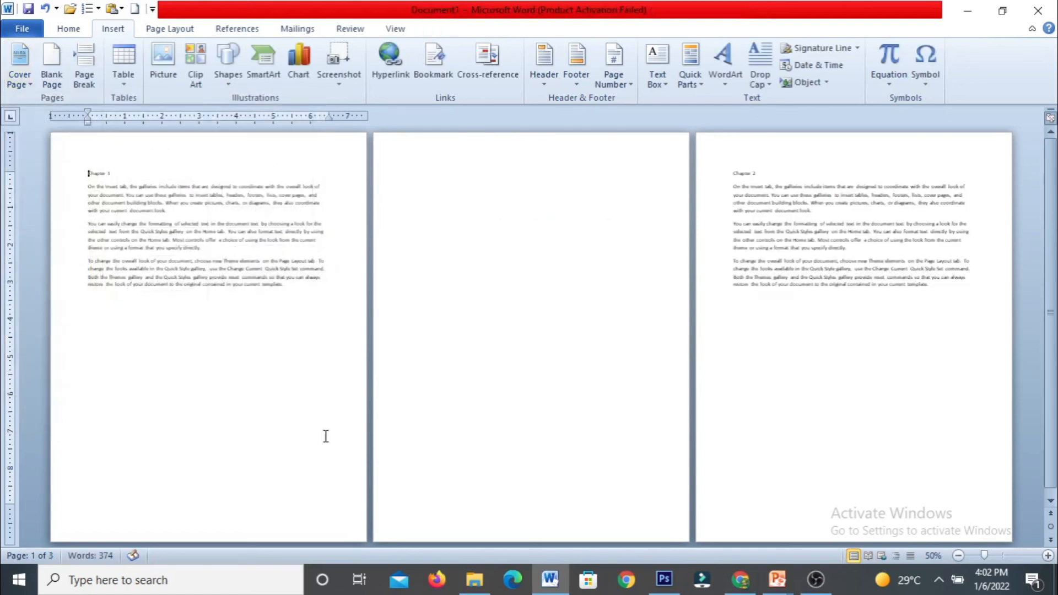